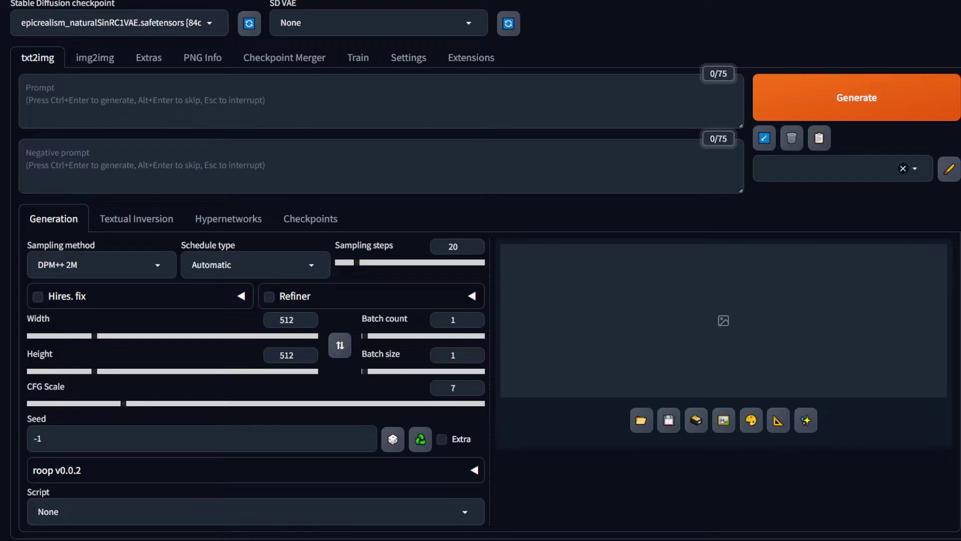
Step: Paste the long negative prompt ruling out deformities and watermarks
left_click(112, 152)
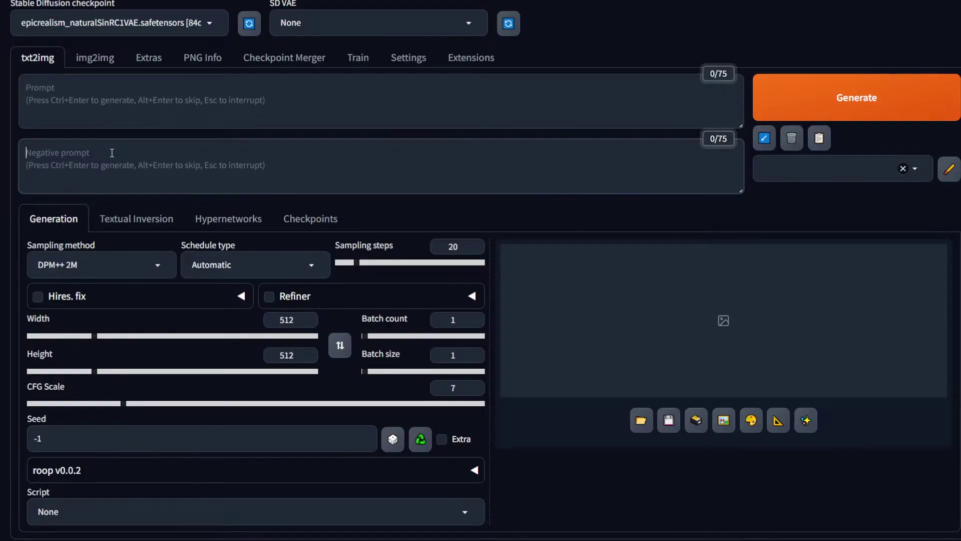
type("easynegative, badhandv4, (deformed, distorted, disfigured:1.3), poorly drawn, bad anatomy, wrong anatomy, extra limb, missing limb, floating limbs, (mutated hands and fingers:1.4), disconnected limbs, mutation, mutated, ugly, disgusting, blurry, amputation. tattoo, writing, signature, watermark., black and white, censor")
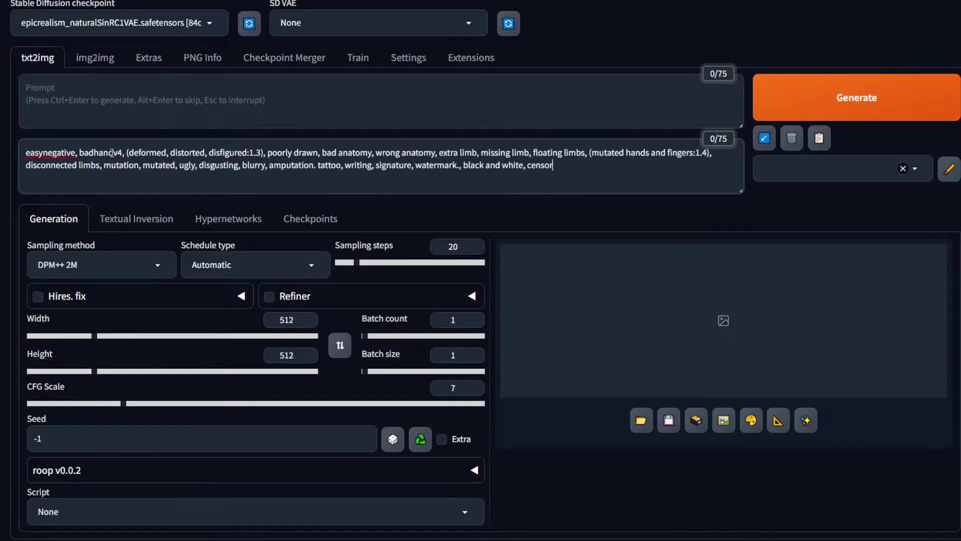
left_click_drag(594, 168, 22, 150)
Step: Generate a portrait from the prompt '<celebrity name> smiling in the red carpet, portrait' and view it full-screen
left_click(203, 100)
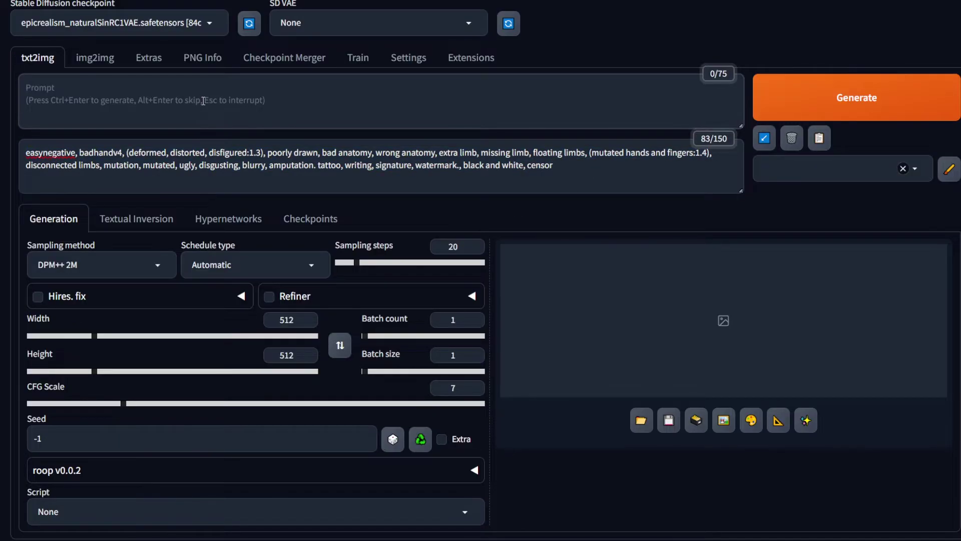
type("emma wa")
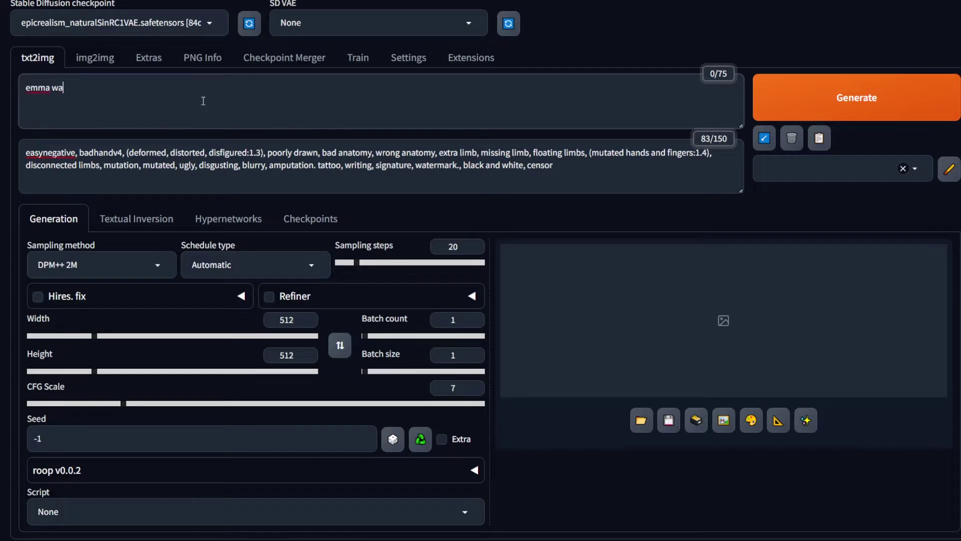
type("tson smiling in the red carpet, portrait")
key("ctrl+Return")
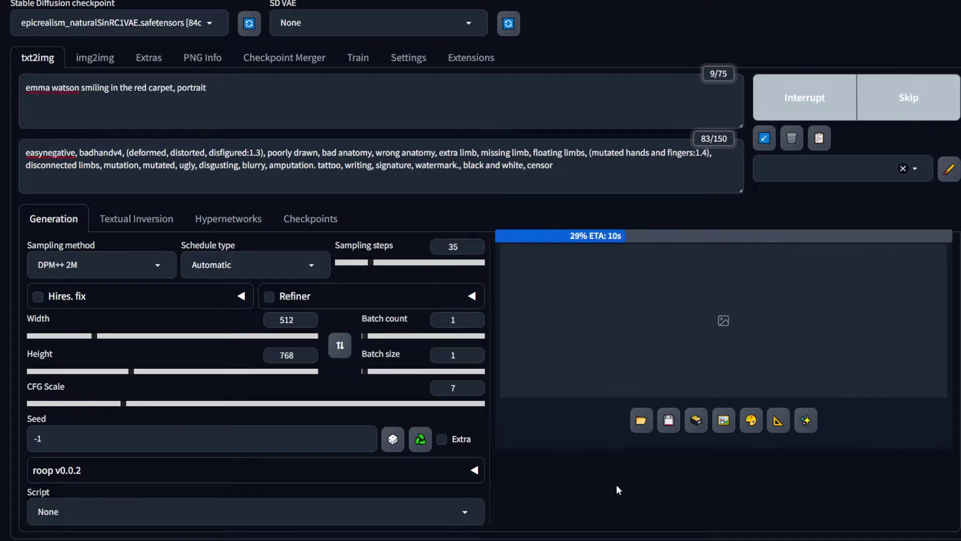
left_click(687, 415)
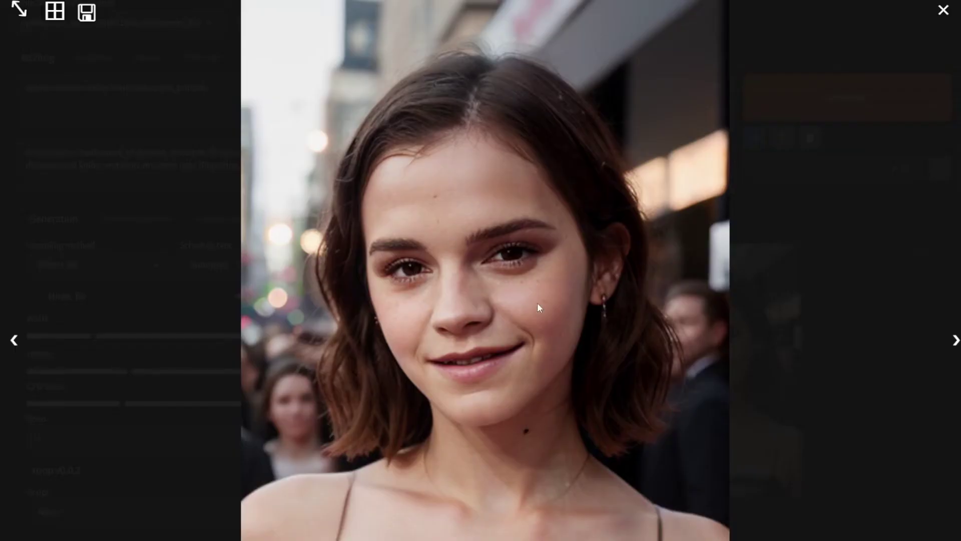
left_click(742, 294)
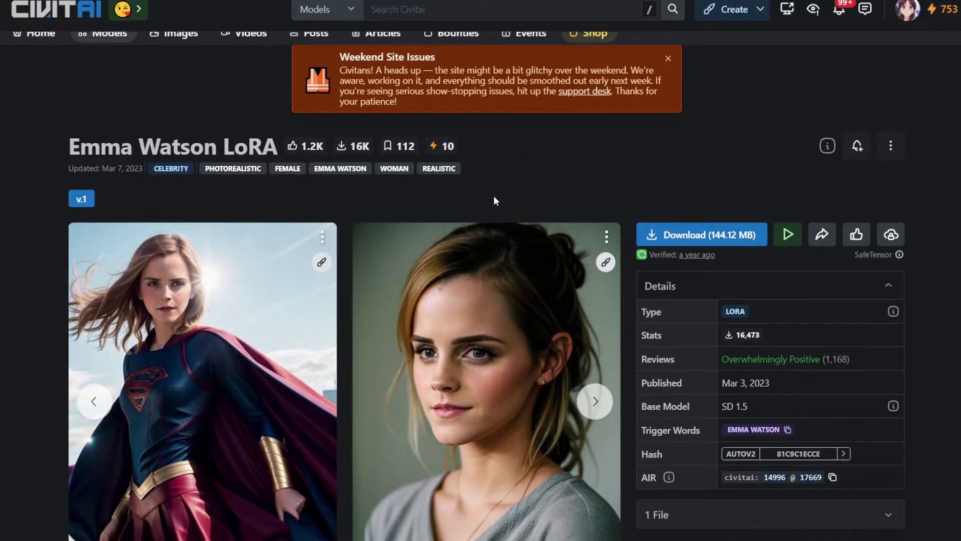
Step: Dismiss the Weekend Site Issues banner on the celebrity LoRA's Civitai page
scroll(495, 197, "down", 3)
left_click(667, 52)
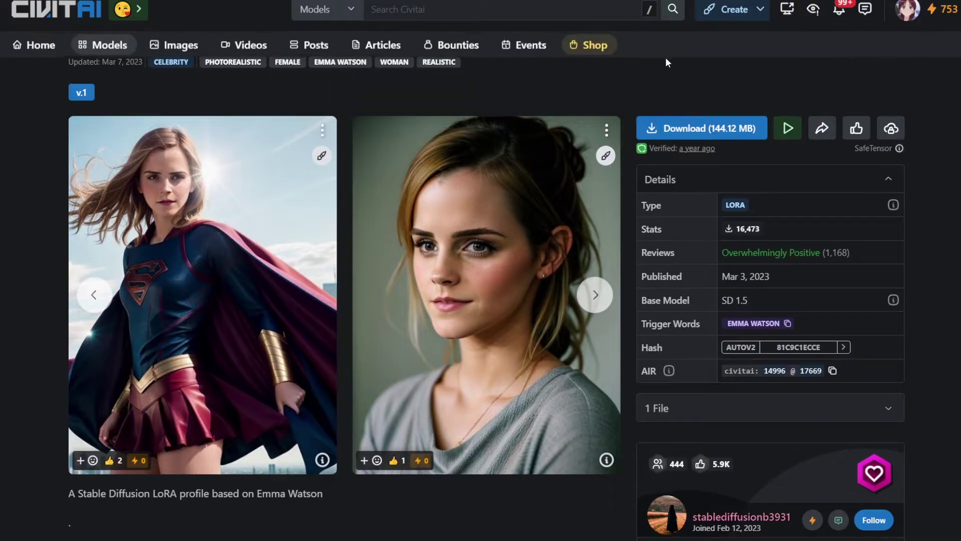
scroll(602, 106, "up", 1)
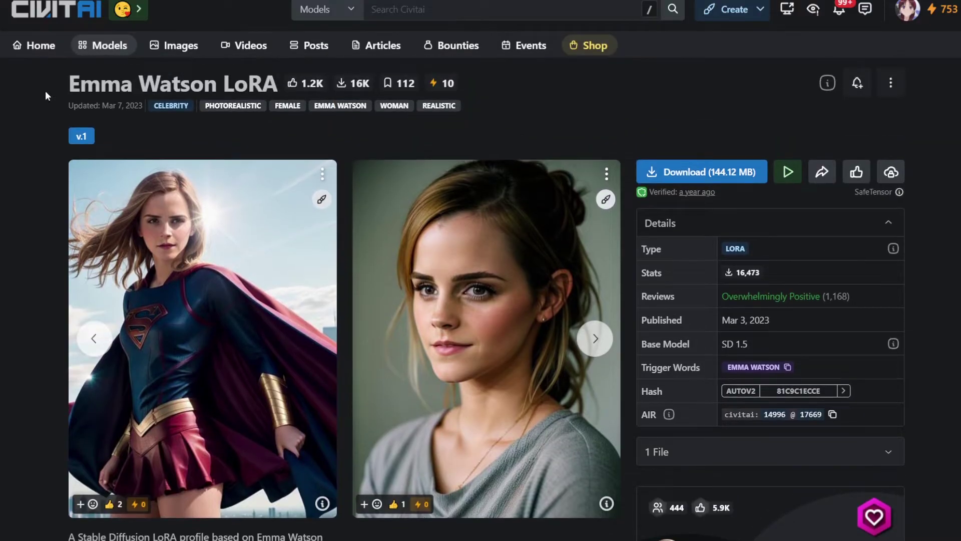
scroll(144, 143, "down", 2)
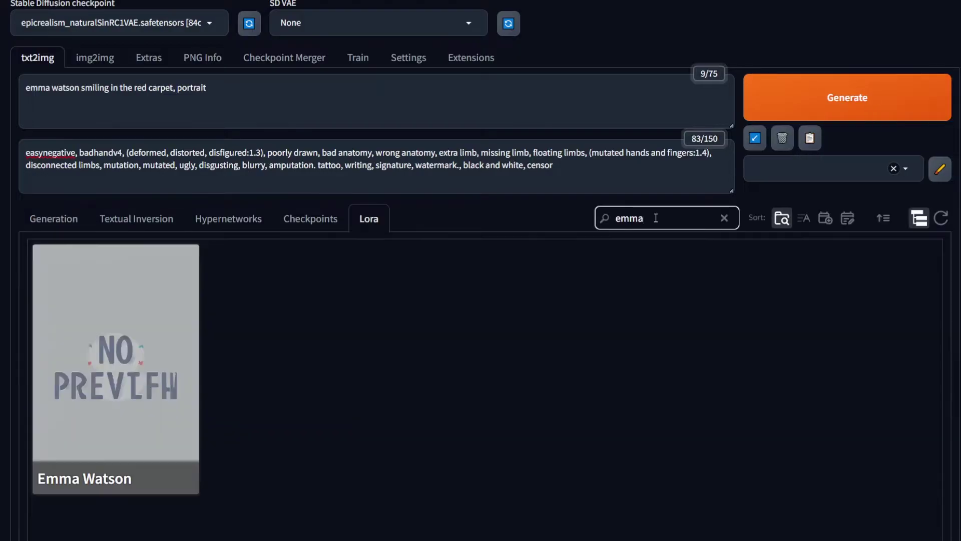
Step: Add the celebrity LoRA to the prompt, noting its 0.3-0.7 weight range, and generate a portrait
left_click(96, 348)
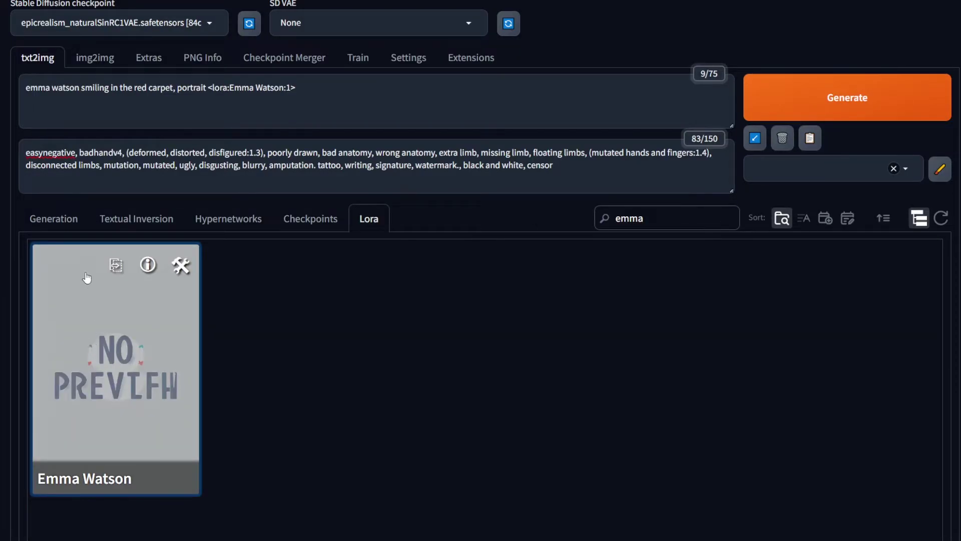
left_click(58, 220)
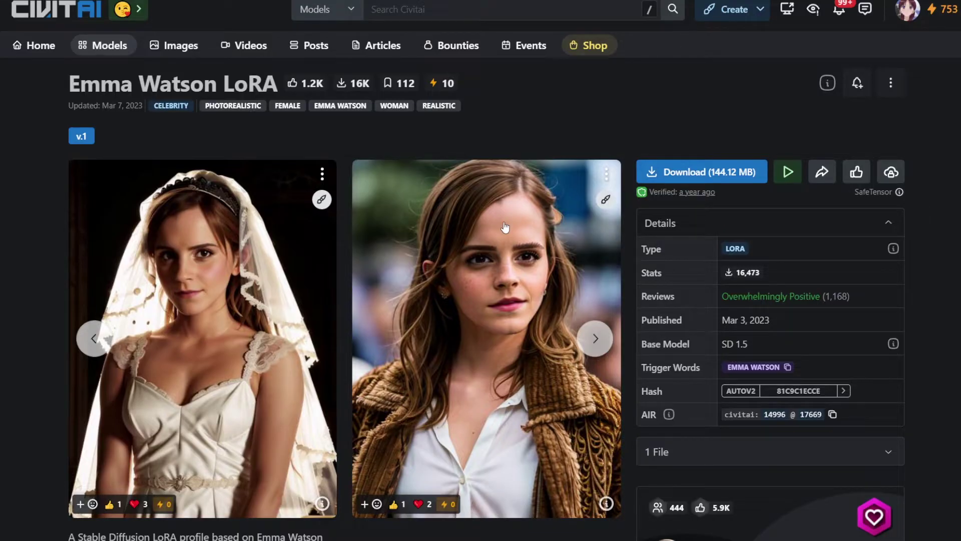
scroll(504, 227, "down", 4)
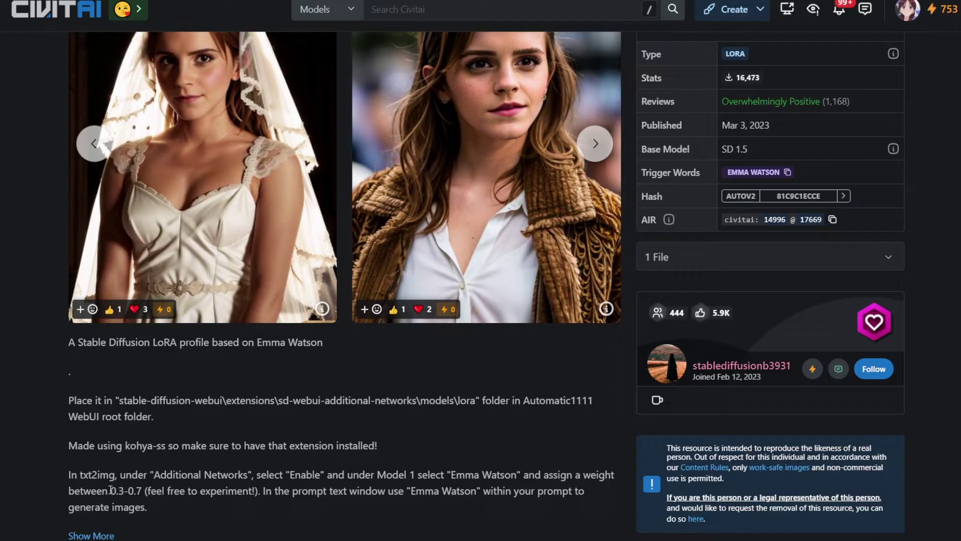
left_click_drag(111, 490, 146, 491)
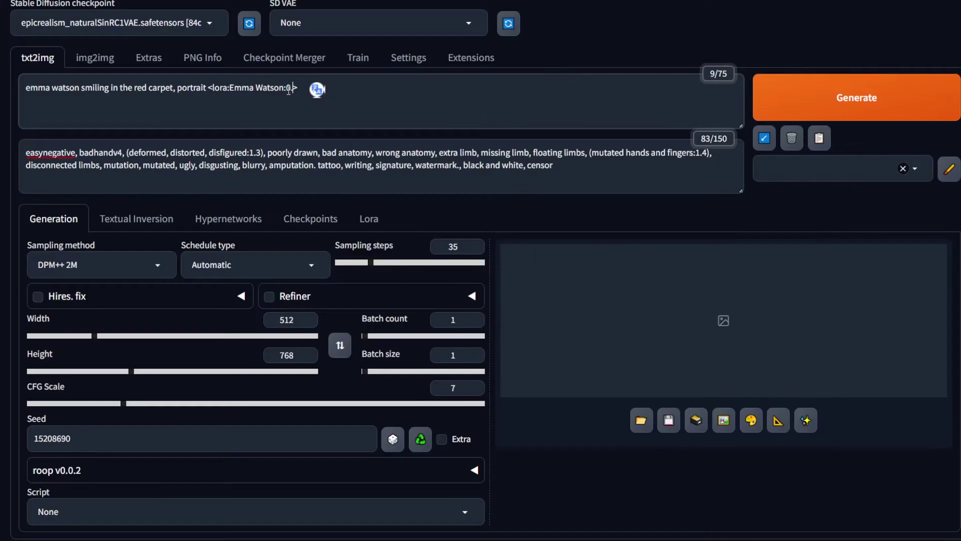
key("ctrl+Return")
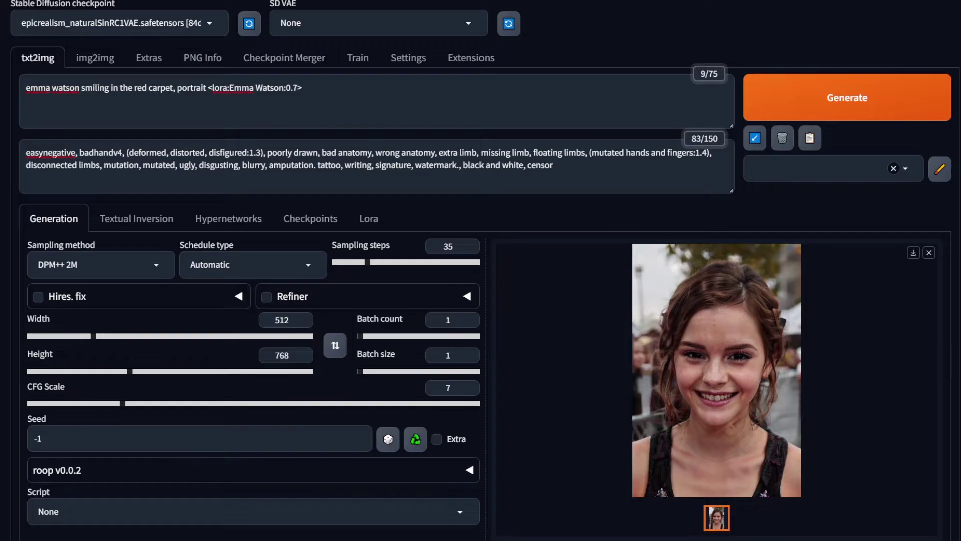
Step: Lower the LoRA weight to 0.4, regenerate, and open a Civitai example image's prompt details
left_click(308, 118)
key("Left")
key("BackSpace")
type("4")
key("ctrl+Return")
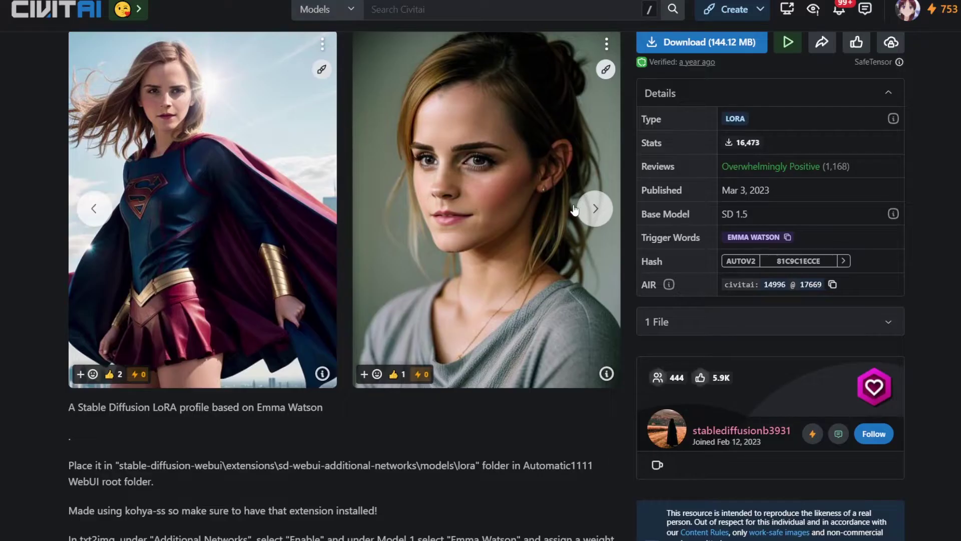
left_click(594, 209)
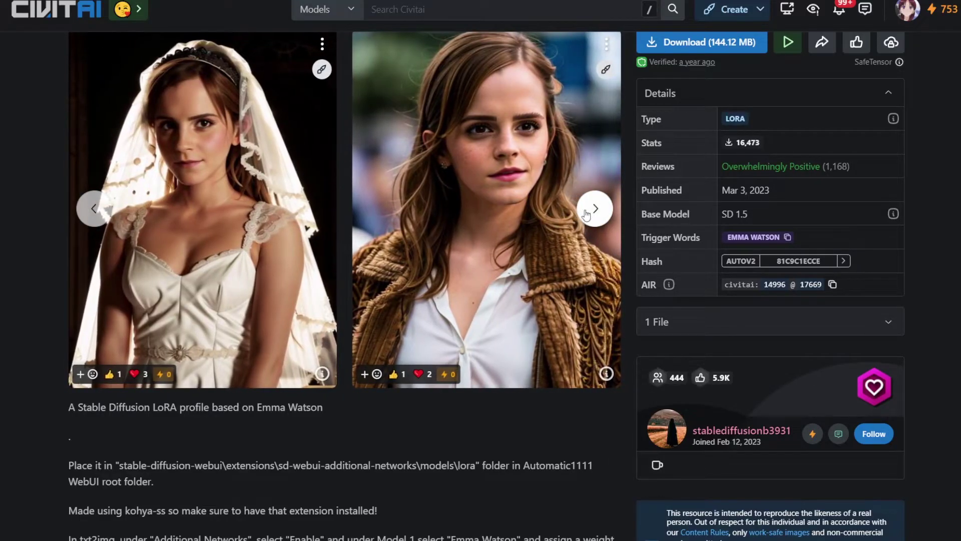
left_click(403, 200)
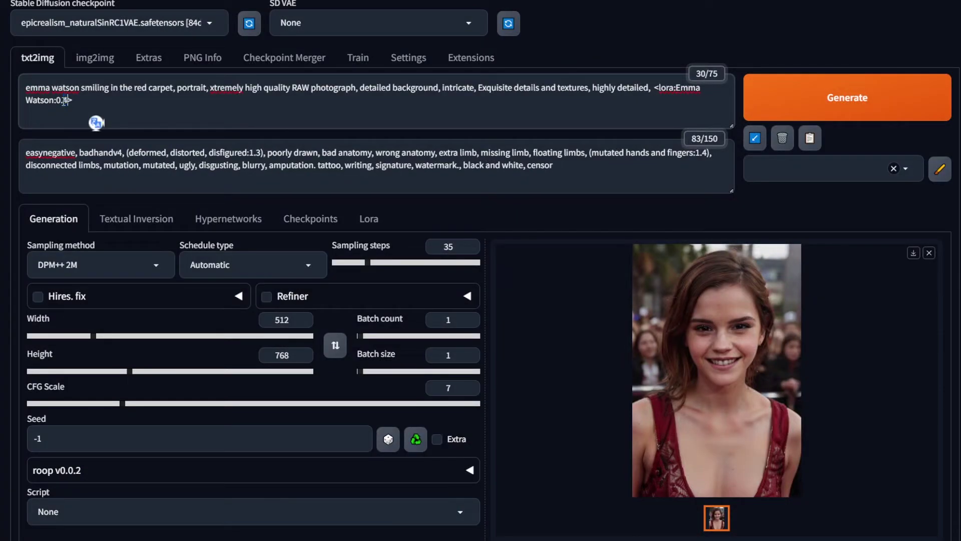
Step: Regenerate the portrait and switch to epiCRealism's pure Evolution V5-inpainting version on Civitai
left_click(824, 106)
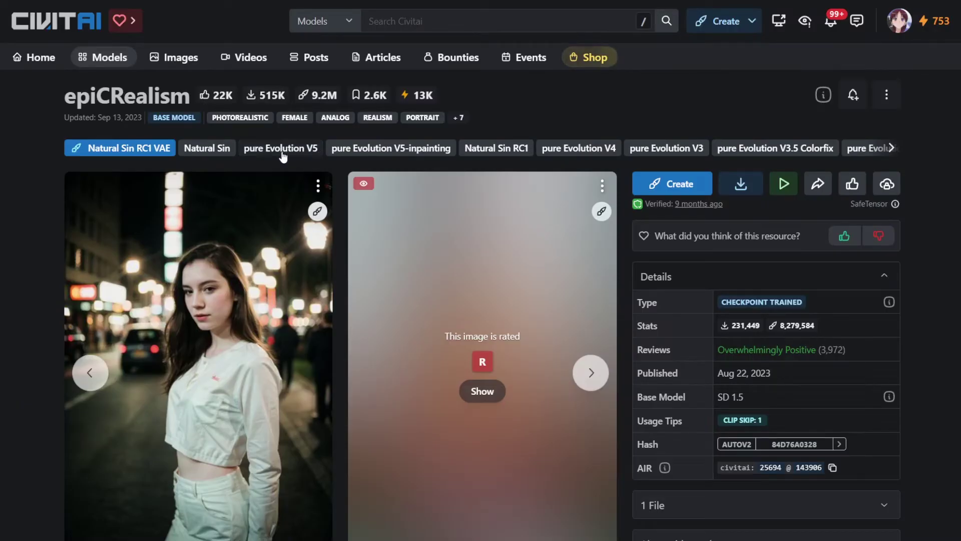
left_click(382, 151)
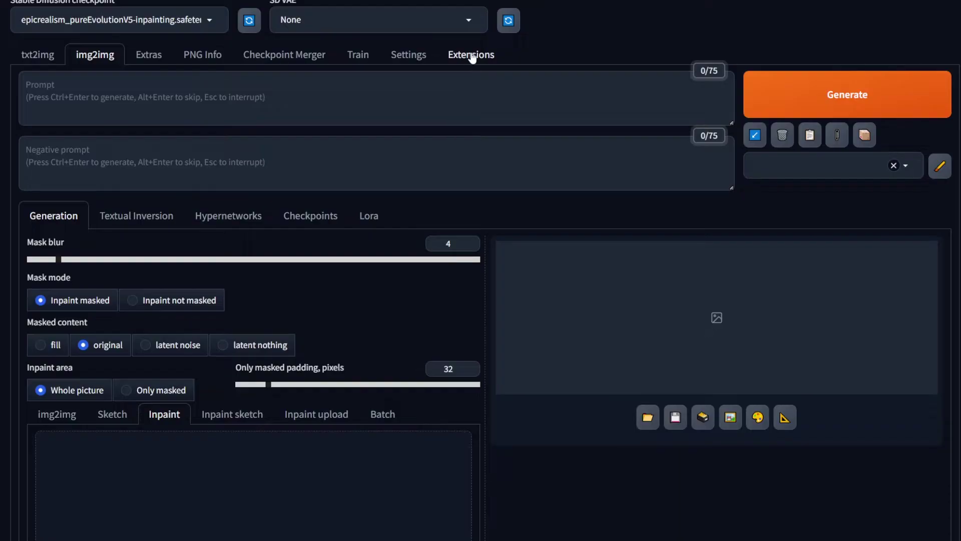
left_click(472, 57)
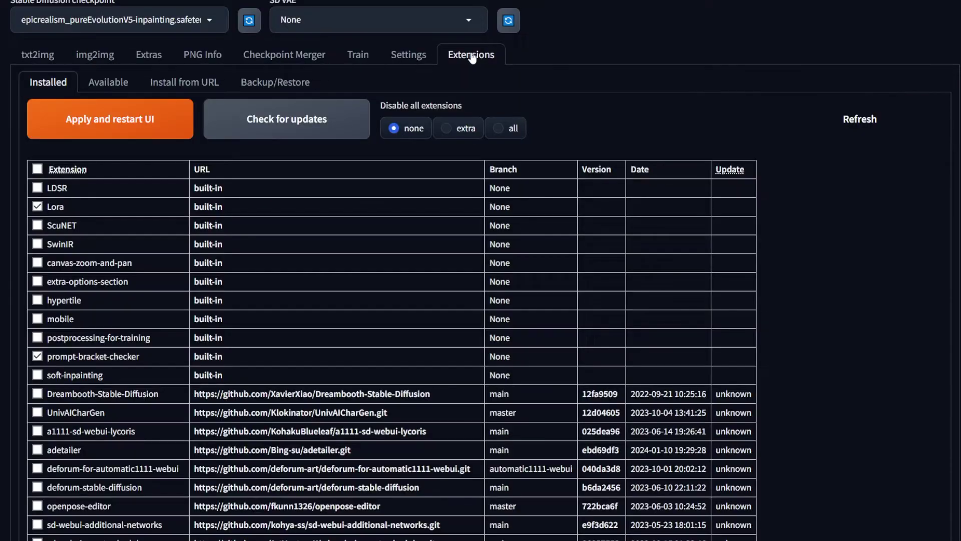
Step: Paste the roop repository address into Extensions' Install from URL field
left_click(165, 82)
left_click(168, 128)
type("https://github.com/s0md3v/sd-webui-roop")
left_click_drag(251, 127, 46, 128)
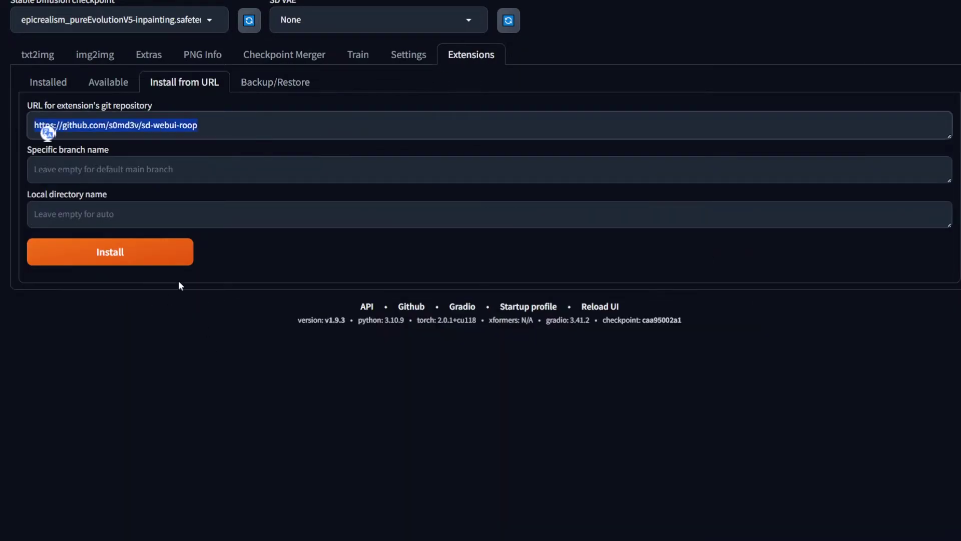
Step: Paste the blonde woman's photo into the img2img Inpaint canvas
left_click(89, 56)
scroll(139, 221, "down", 10)
key("ctrl+v")
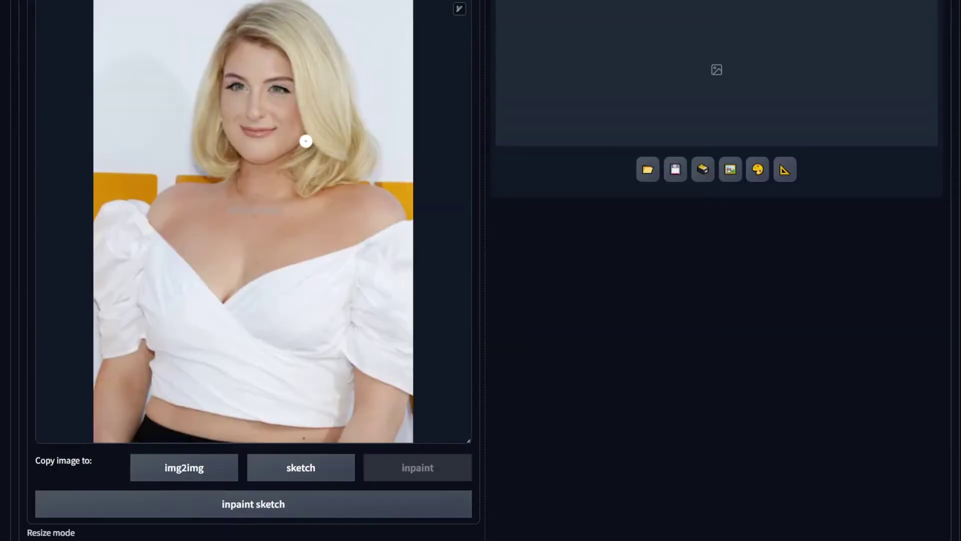
scroll(305, 142, "up", 1)
Step: Paste the face portrait as roop's source image and enable roop face swapping
scroll(277, 198, "down", 6)
scroll(284, 458, "down", 3)
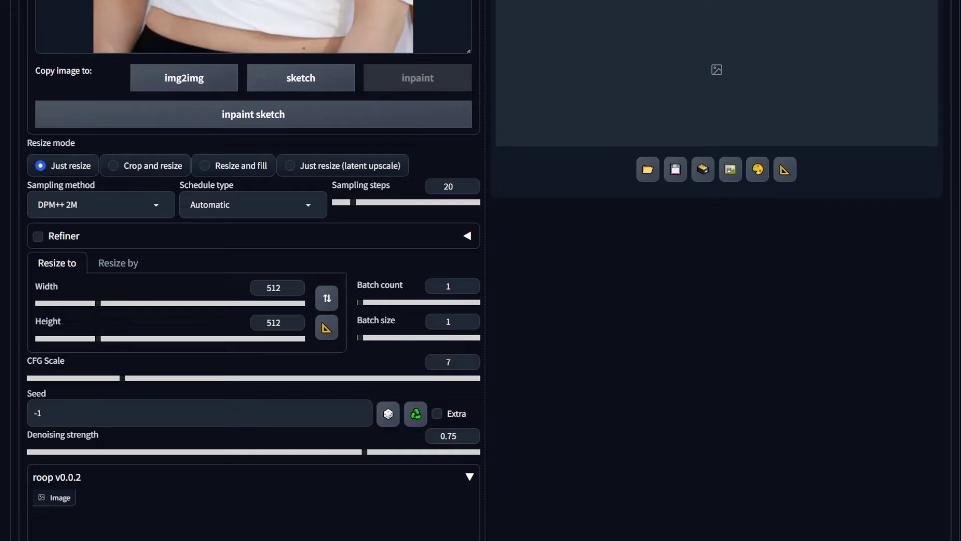
key("ctrl+v")
scroll(71, 328, "down", 6)
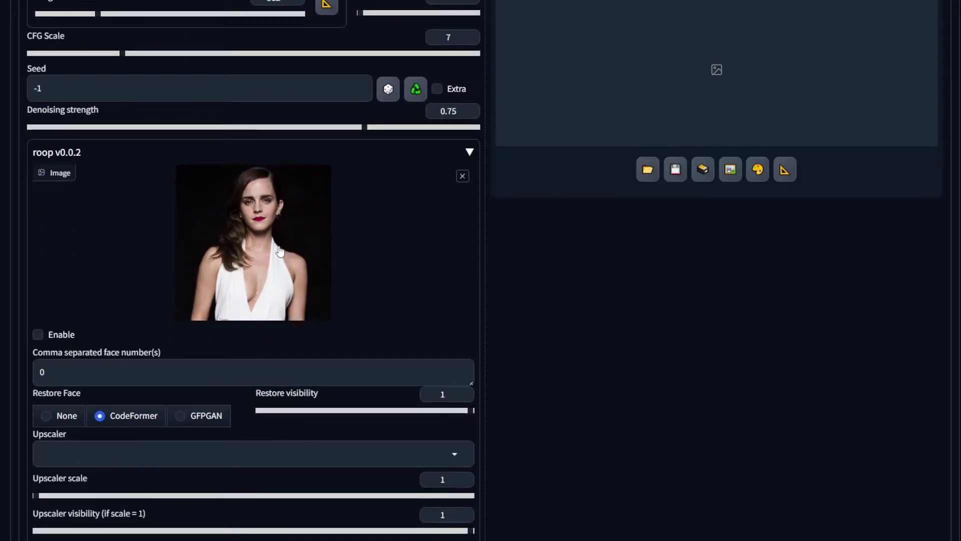
scroll(71, 329, "down", 1)
left_click(39, 311)
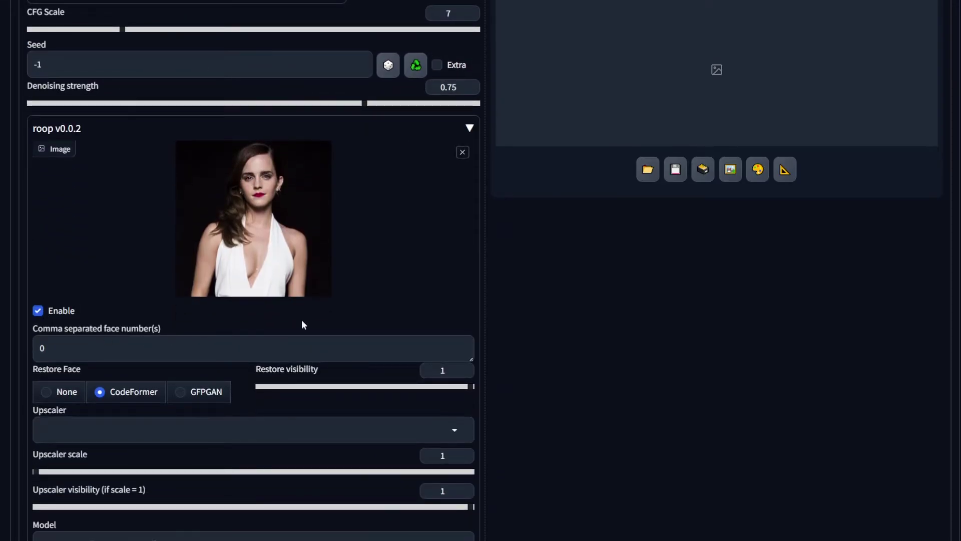
scroll(301, 324, "up", 19)
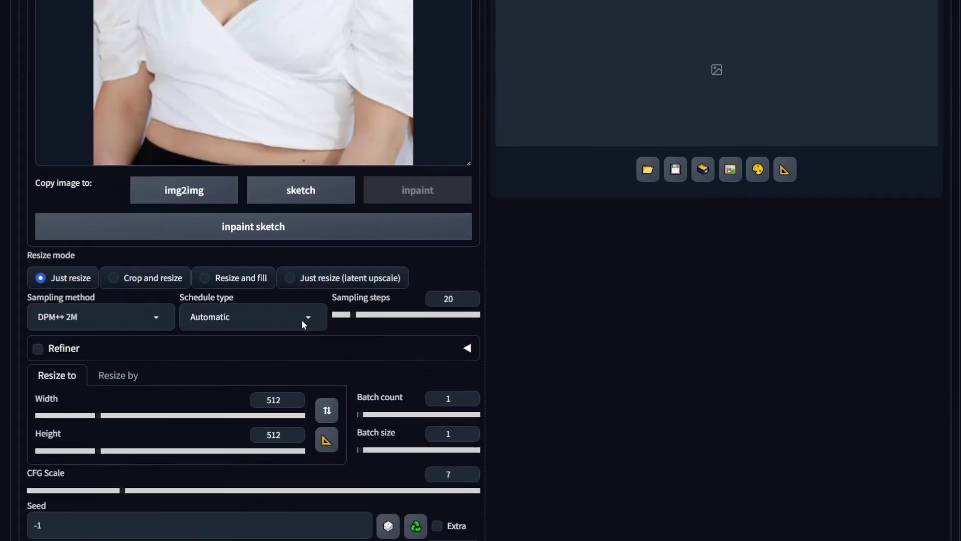
Step: Mask the woman's face, match output size to the photo, and generate the face-swapped inpaint
mouse_move(254, 282)
left_mouse_down()
mouse_move(226, 311)
mouse_move(232, 373)
mouse_move(263, 393)
mouse_move(297, 375)
mouse_move(289, 311)
mouse_move(267, 285)
mouse_move(248, 291)
left_mouse_up()
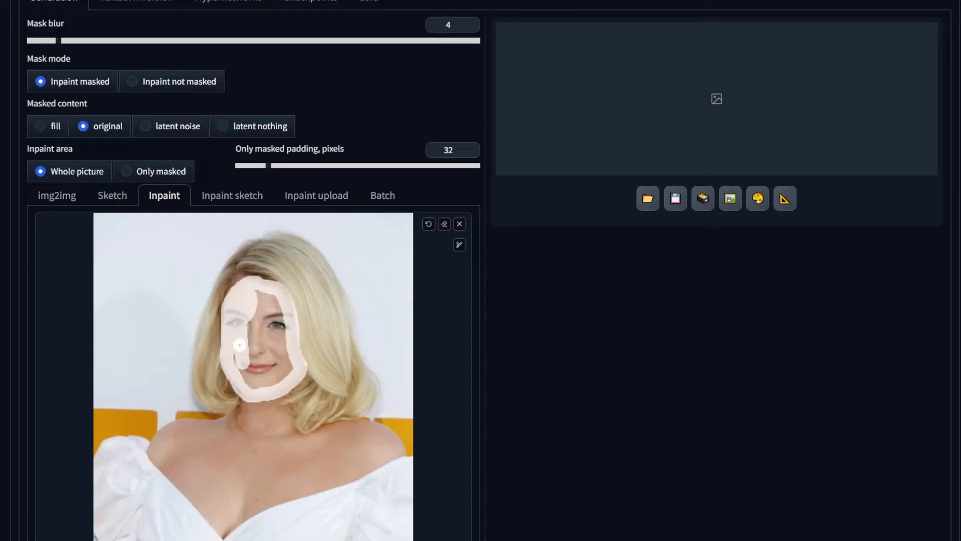
mouse_move(239, 345)
left_mouse_down()
mouse_move(260, 383)
mouse_move(260, 315)
mouse_move(265, 382)
mouse_move(287, 357)
mouse_move(256, 291)
mouse_move(290, 368)
left_mouse_up()
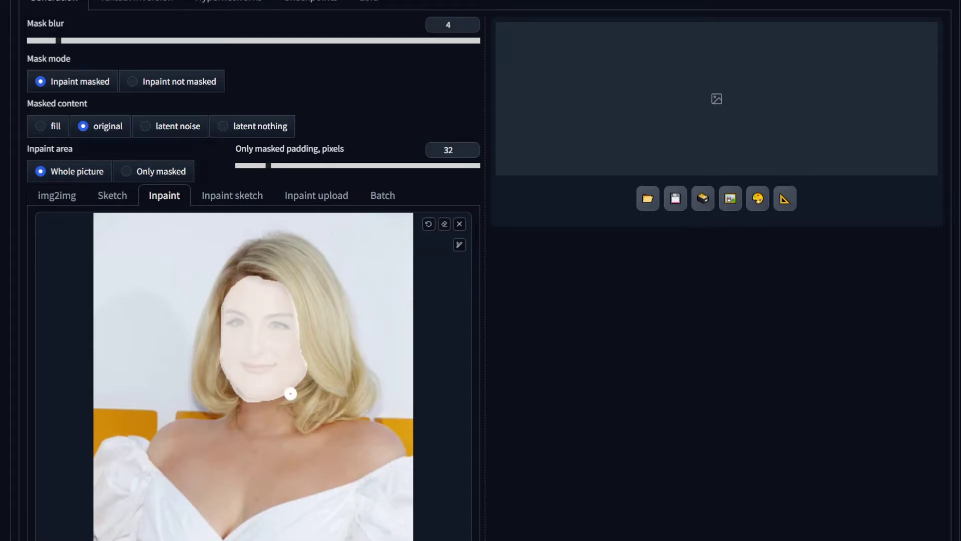
scroll(170, 378, "down", 10)
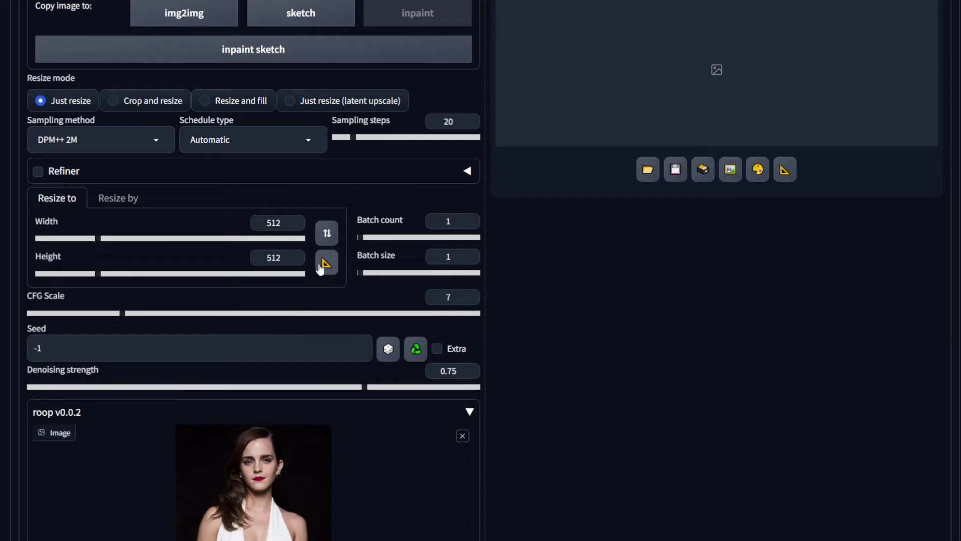
left_click(325, 263)
scroll(332, 340, "up", 10)
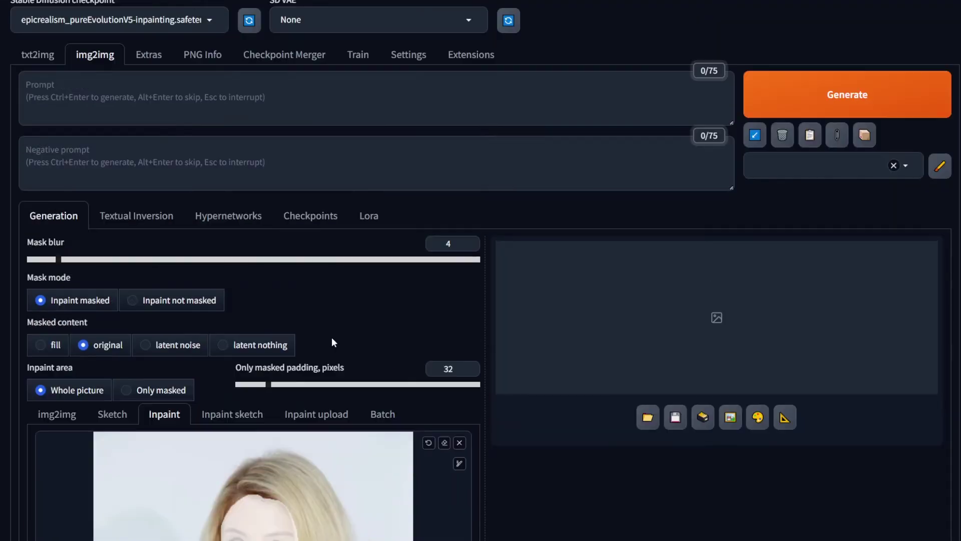
left_click(847, 94)
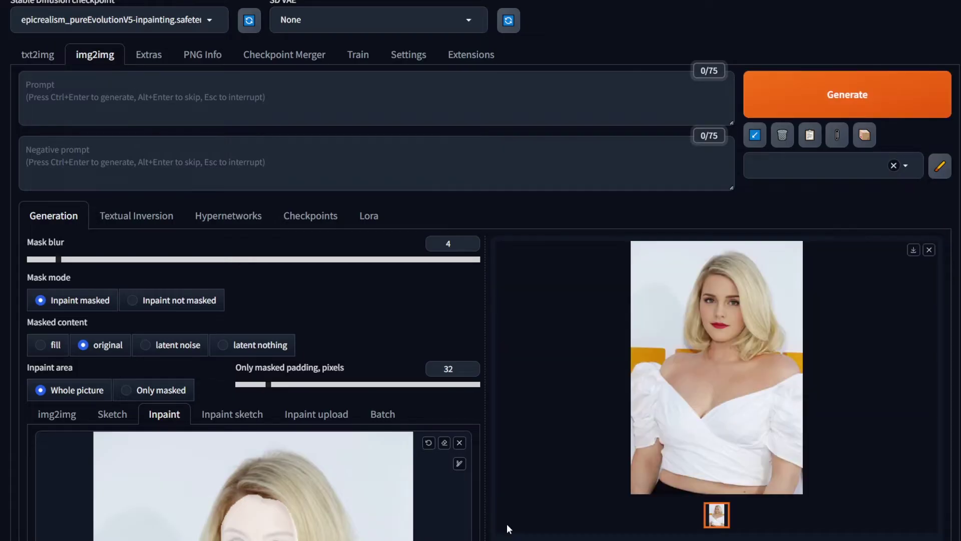
Step: View the face-swapped portrait full size, then close the preview
scroll(589, 487, "down", 1)
left_click(660, 353)
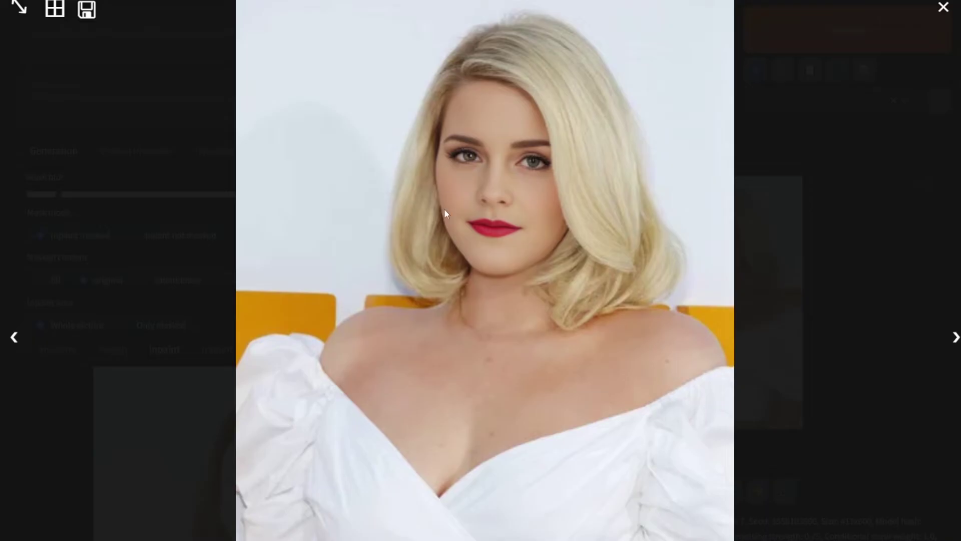
left_click(825, 358)
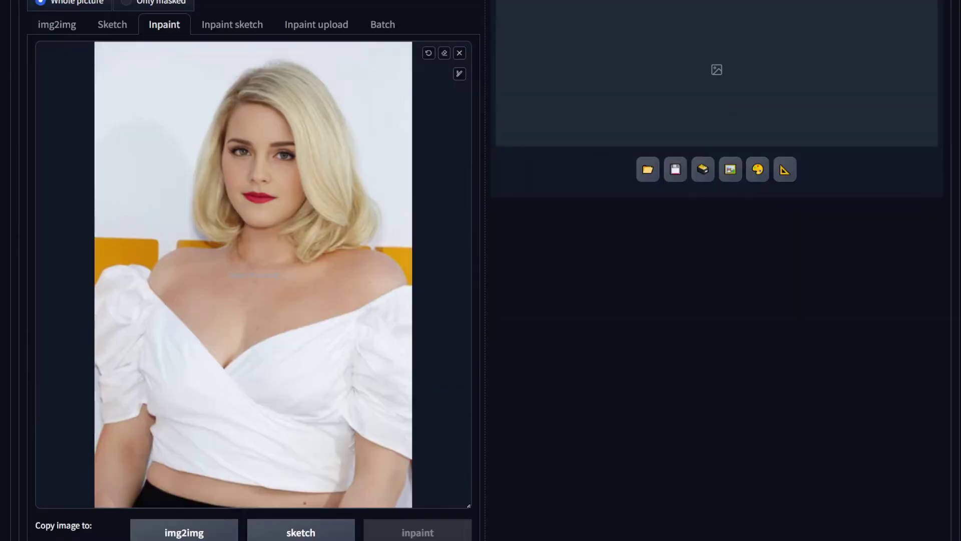
Step: Enlarge the brush and mask the neck, shoulders, blouse and midriff
left_click(459, 73)
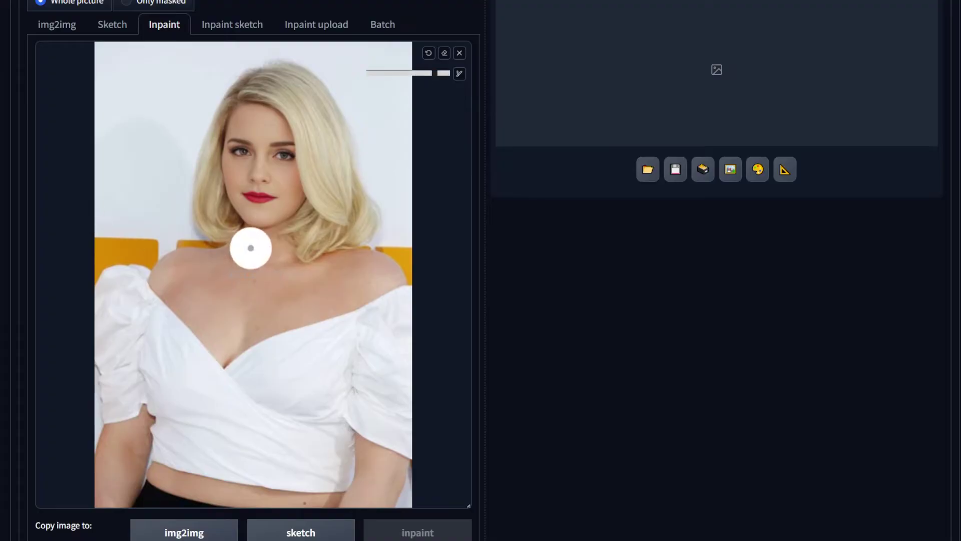
mouse_move(251, 248)
left_mouse_down()
mouse_move(133, 278)
mouse_move(113, 442)
mouse_move(329, 512)
mouse_move(383, 491)
mouse_move(396, 298)
mouse_move(291, 265)
mouse_move(182, 300)
mouse_move(179, 446)
mouse_move(244, 297)
mouse_move(328, 429)
mouse_move(293, 470)
left_mouse_up()
scroll(294, 470, "up", 8)
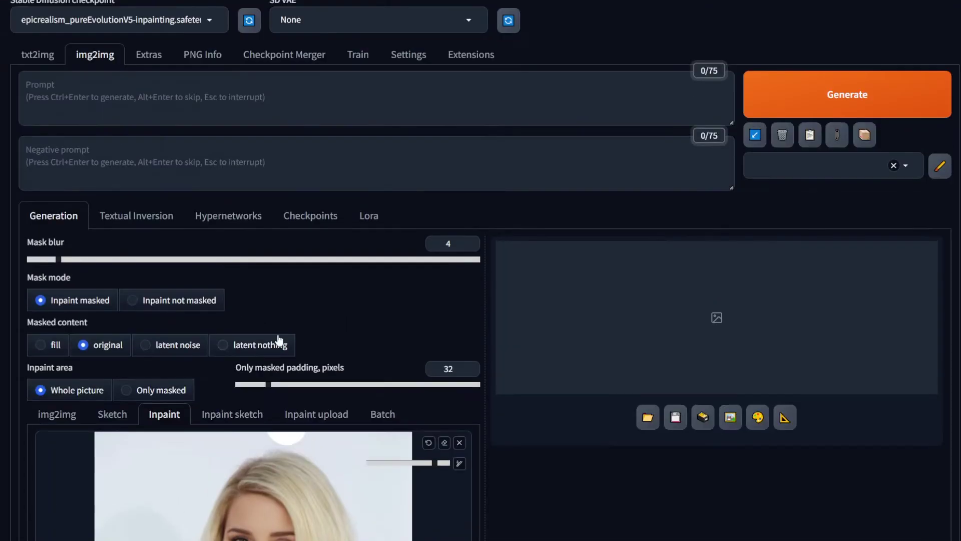
Step: Inpaint with the prompt 'slim body, white dress' and view the result full size
left_click(234, 87)
type("s")
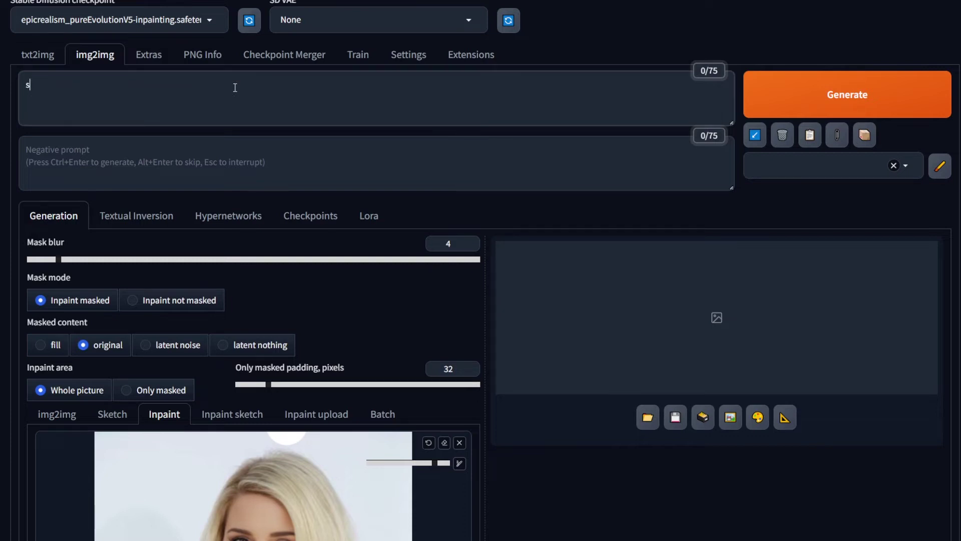
type("lim body, white dress")
key("ctrl+Return")
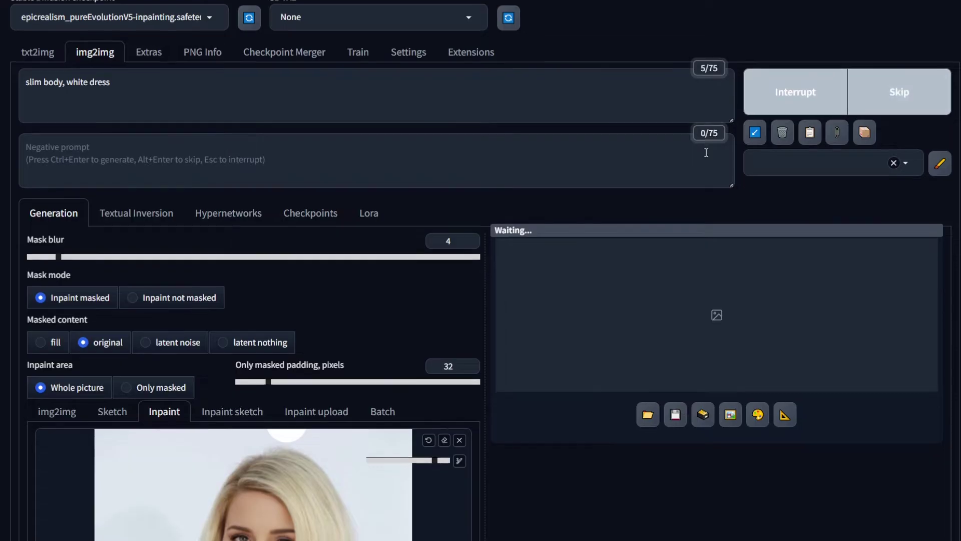
scroll(723, 391, "down", 3)
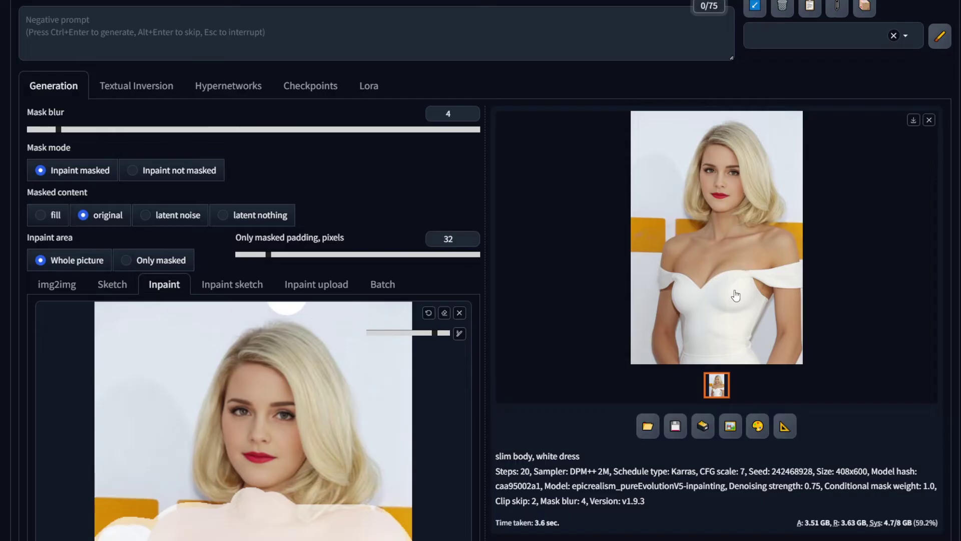
left_click(724, 294)
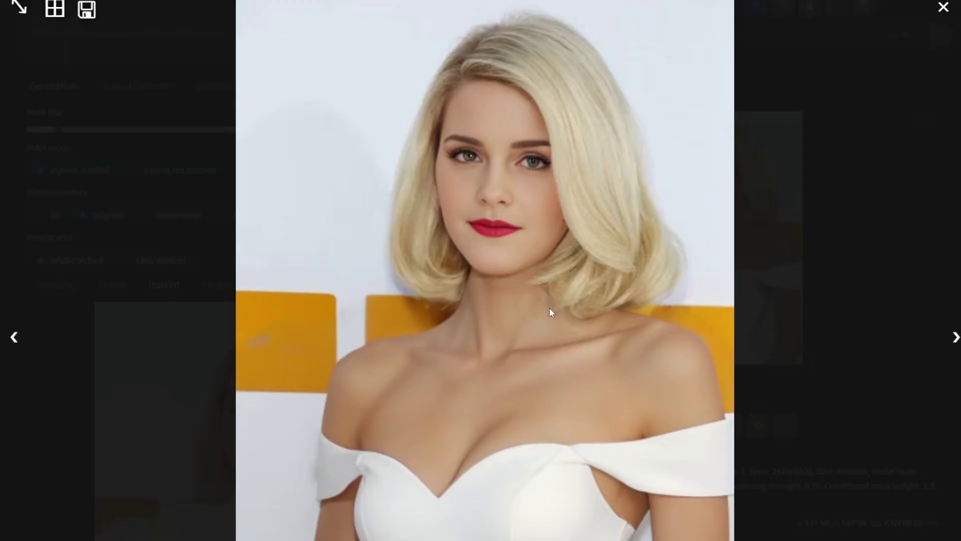
left_click(839, 304)
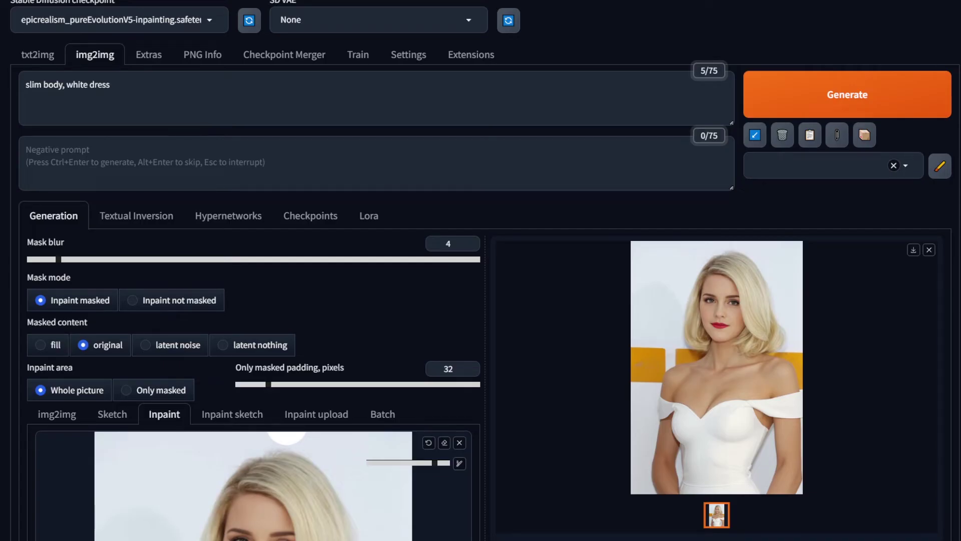
Step: Send the slimmed white-dress portrait to the Extras tab
scroll(481, 301, "down", 4)
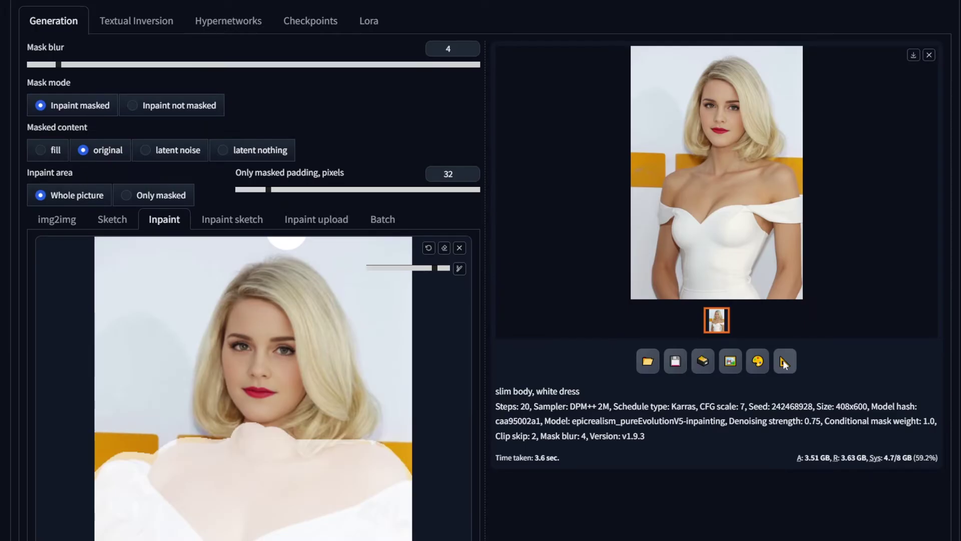
left_click(678, 435)
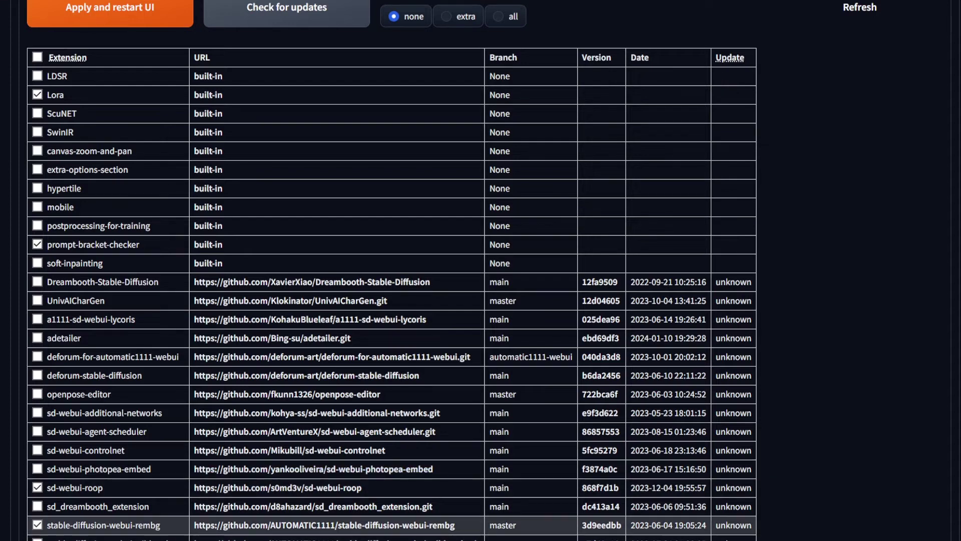
left_click_drag(161, 524, 47, 526)
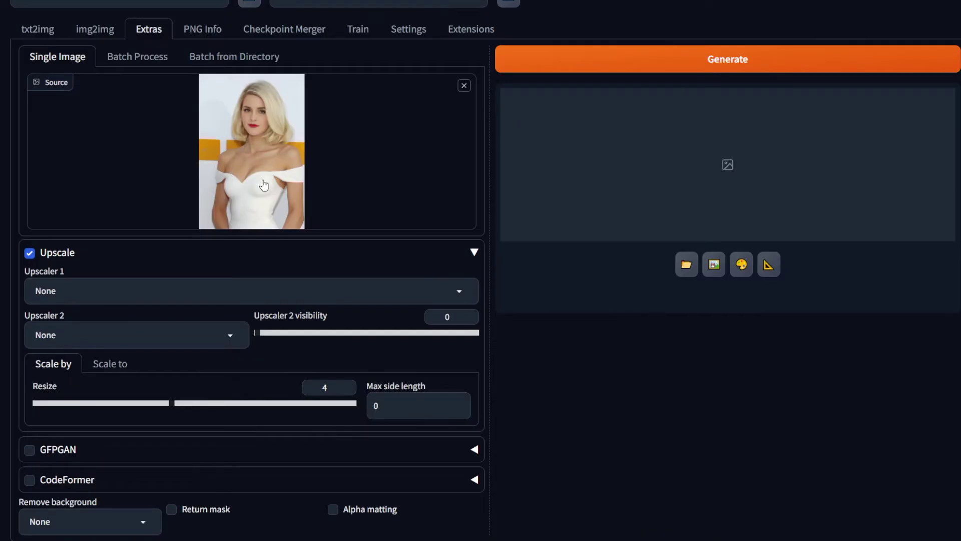
Step: Choose u2netp as the Remove background model and run it on the portrait
left_click(86, 531)
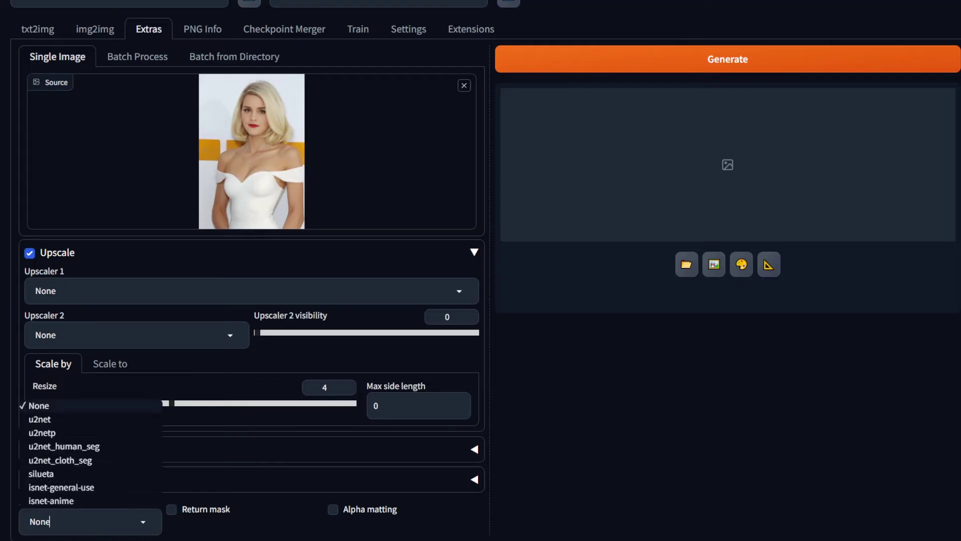
left_click(60, 432)
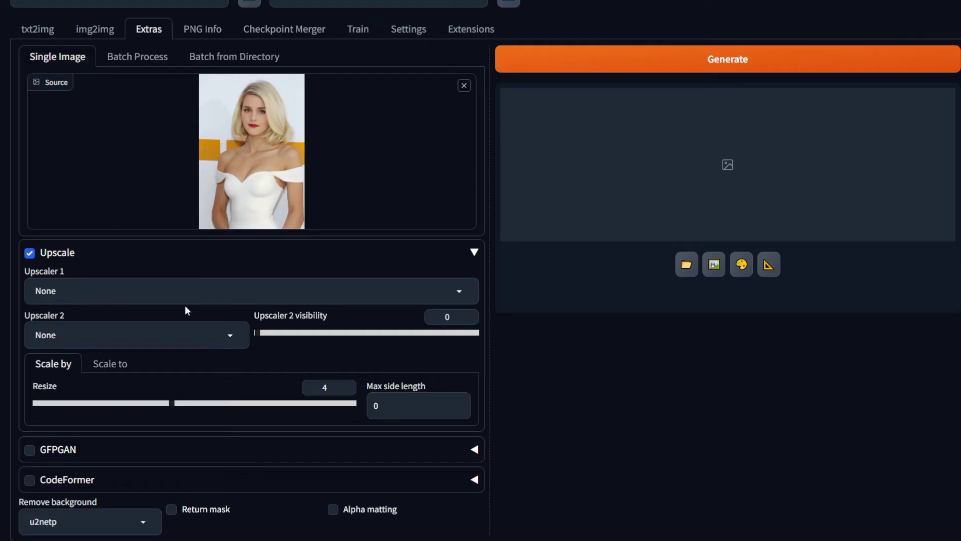
left_click(634, 66)
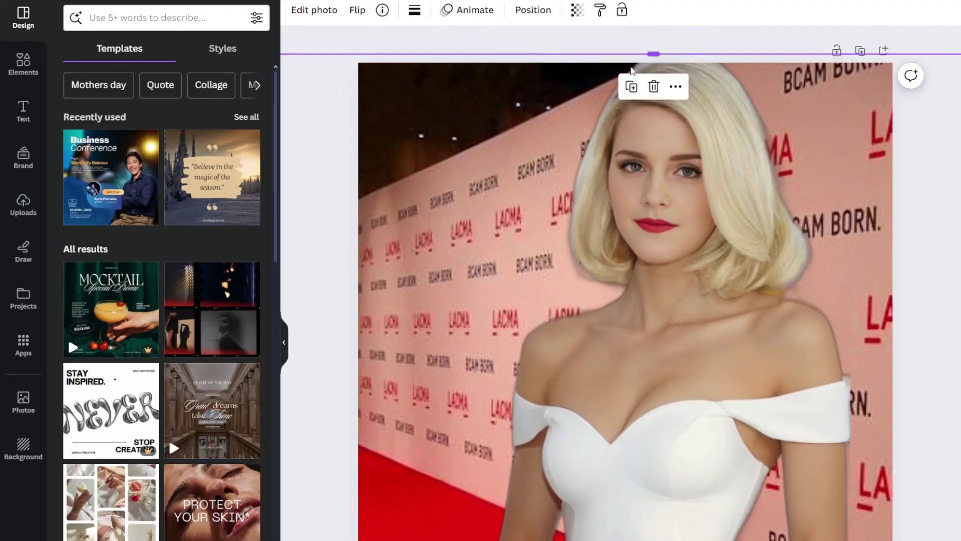
Step: Drag the Canva design's top edge to adjust its height
left_click_drag(651, 52, 673, 41)
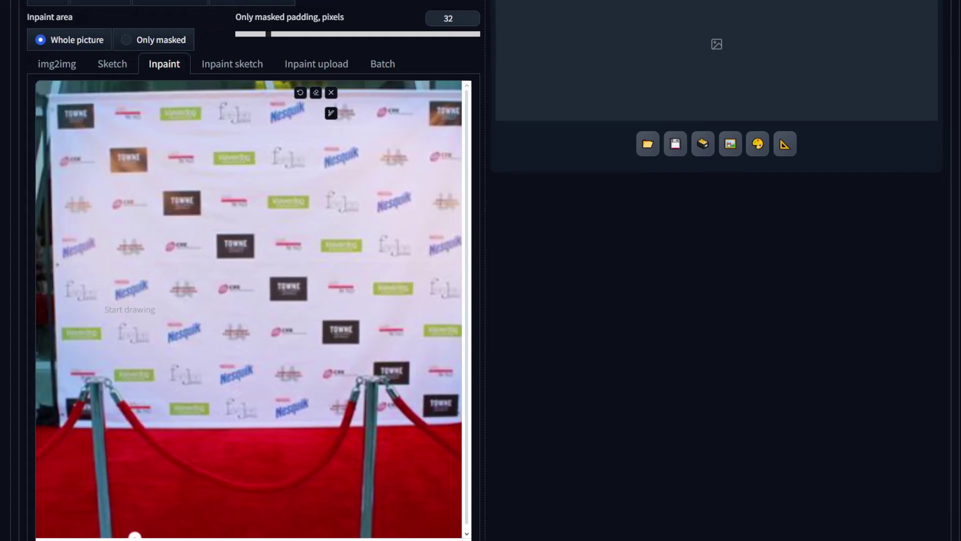
Step: Auto-set Width and Height to match the red-carpet backdrop's dimensions
scroll(272, 257, "down", 1)
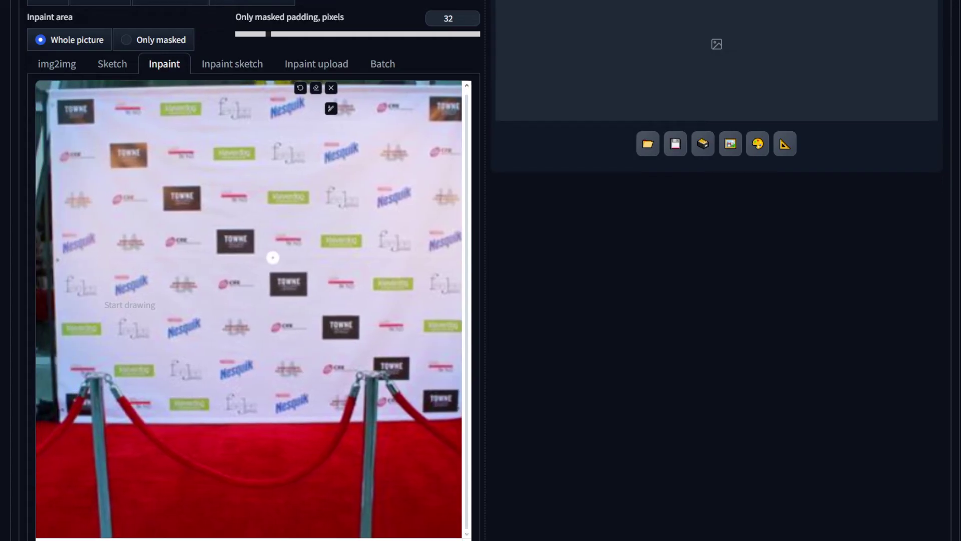
scroll(545, 314, "down", 8)
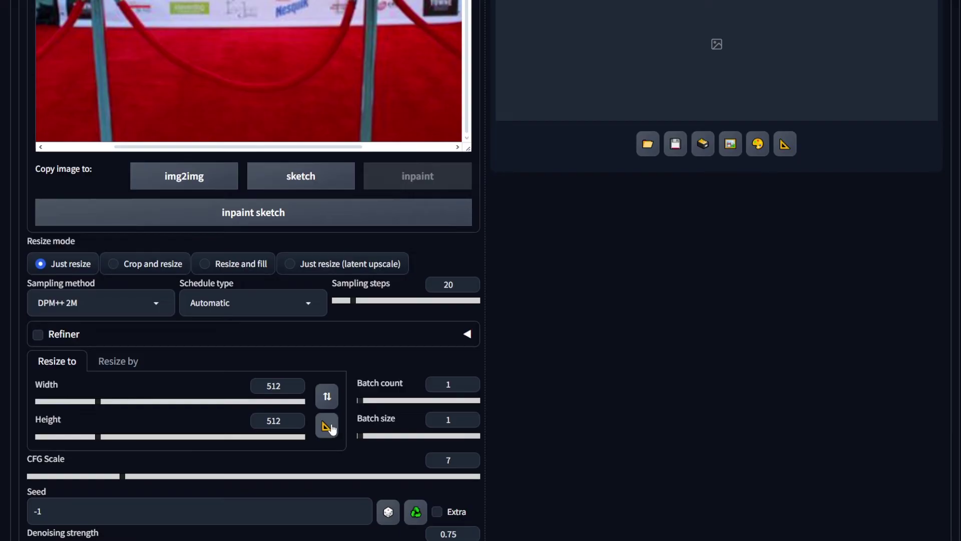
left_click(331, 428)
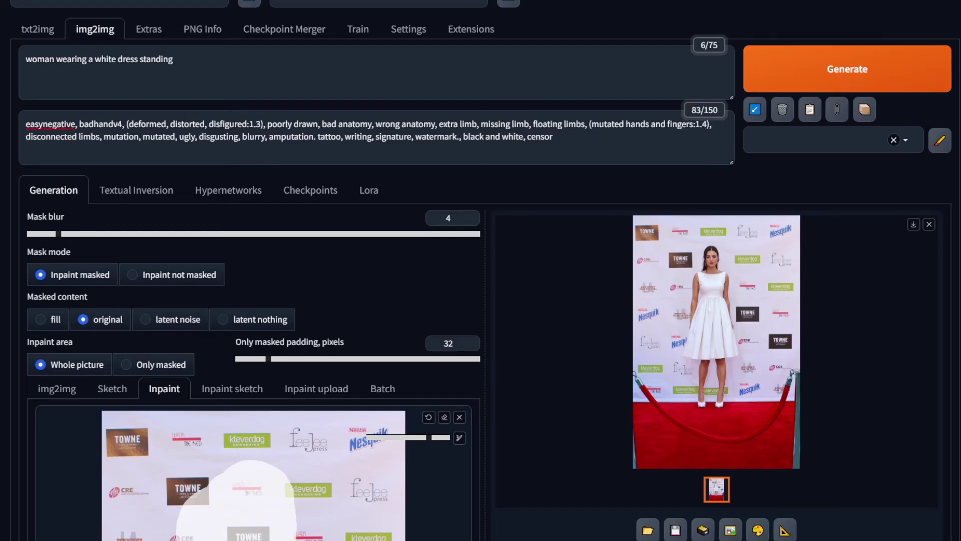
scroll(480, 270, "down", 4)
scroll(480, 270, "up", 4)
triple_click(43, 124)
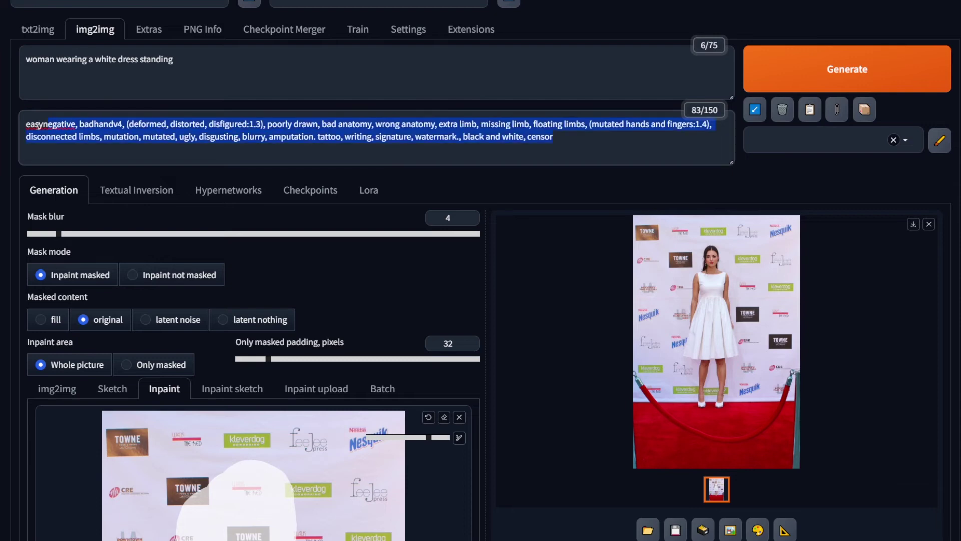
left_click(89, 126)
left_click_drag(199, 62, 23, 63)
left_click(98, 70)
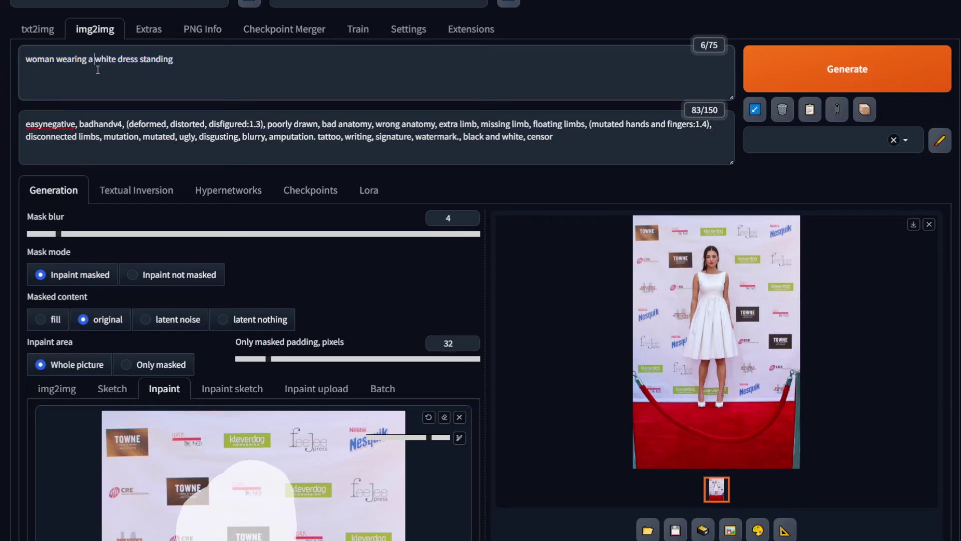
scroll(109, 88, "down", 5)
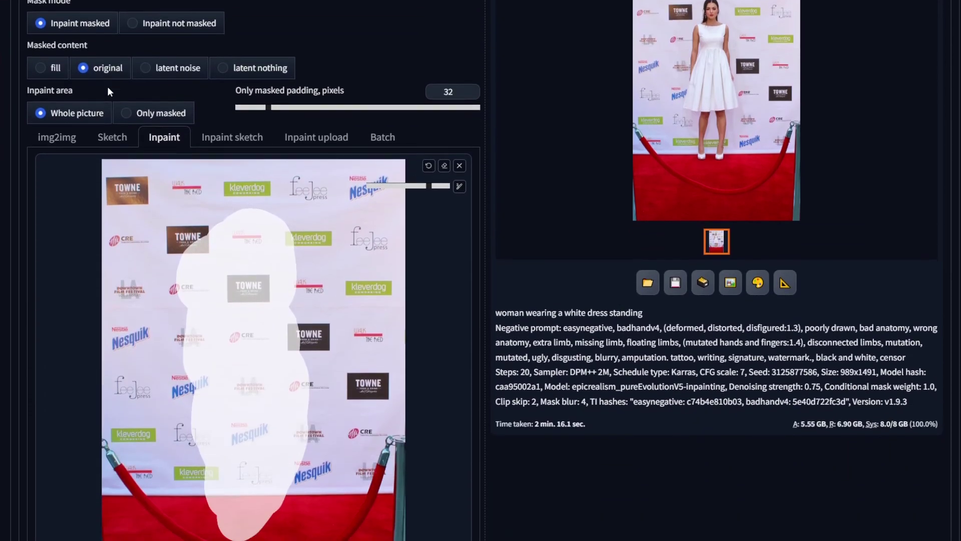
scroll(161, 266, "down", 9)
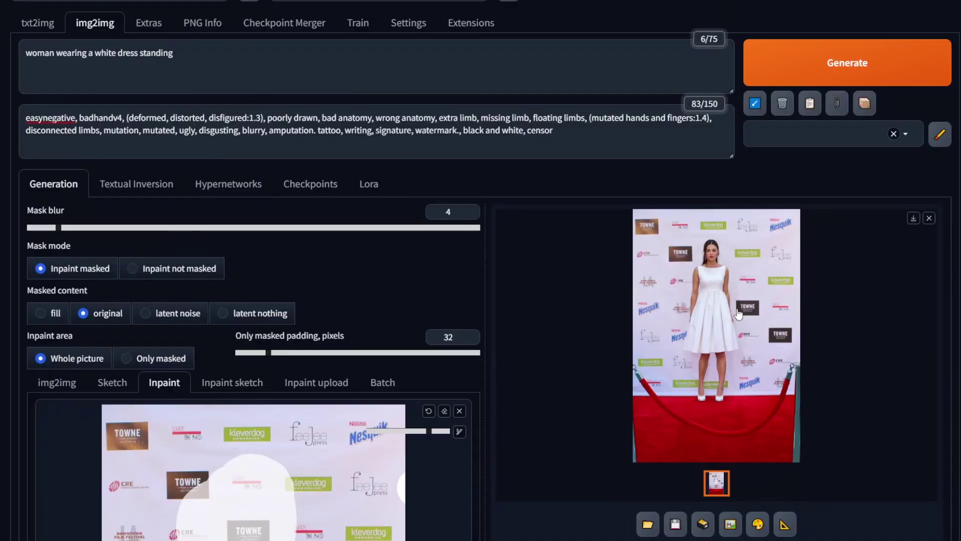
left_click(739, 313)
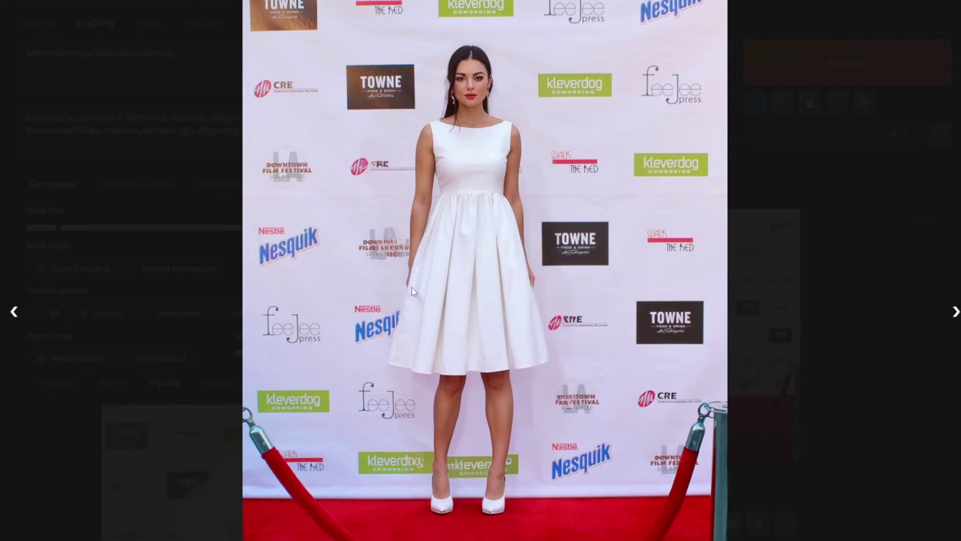
left_click(854, 271)
scroll(771, 301, "down", 1)
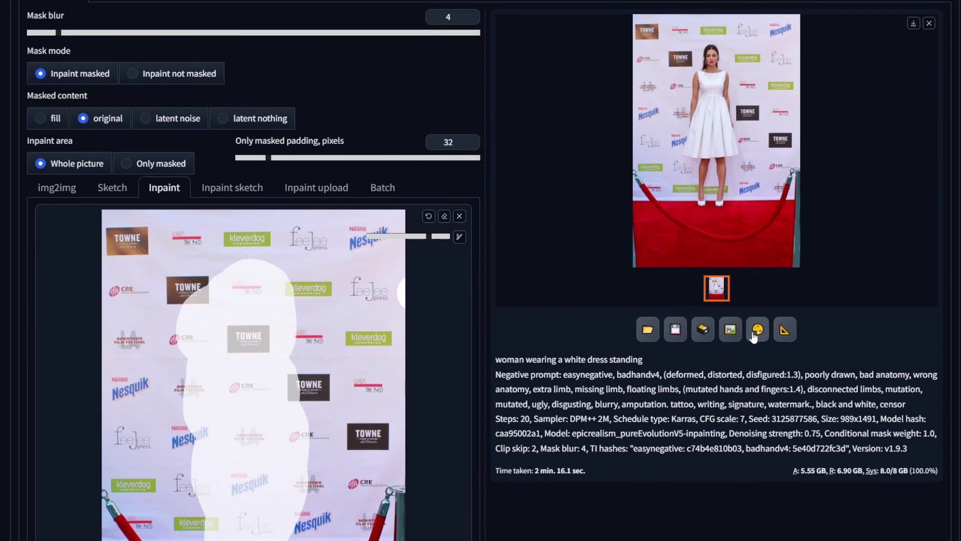
left_click(757, 330)
Step: Paint the mask over the woman's face and generate the face-swap inpaint
scroll(754, 335, "down", 5)
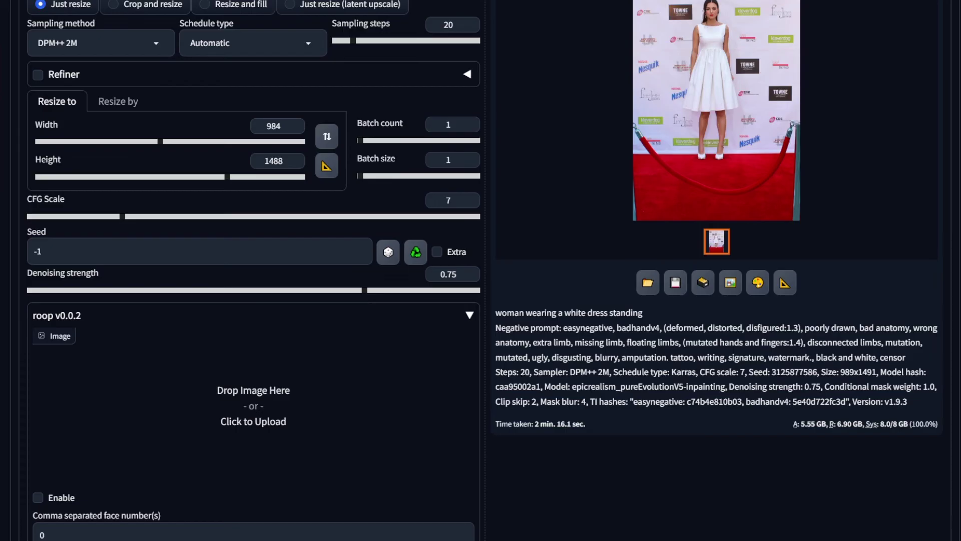
scroll(230, 286, "up", 5)
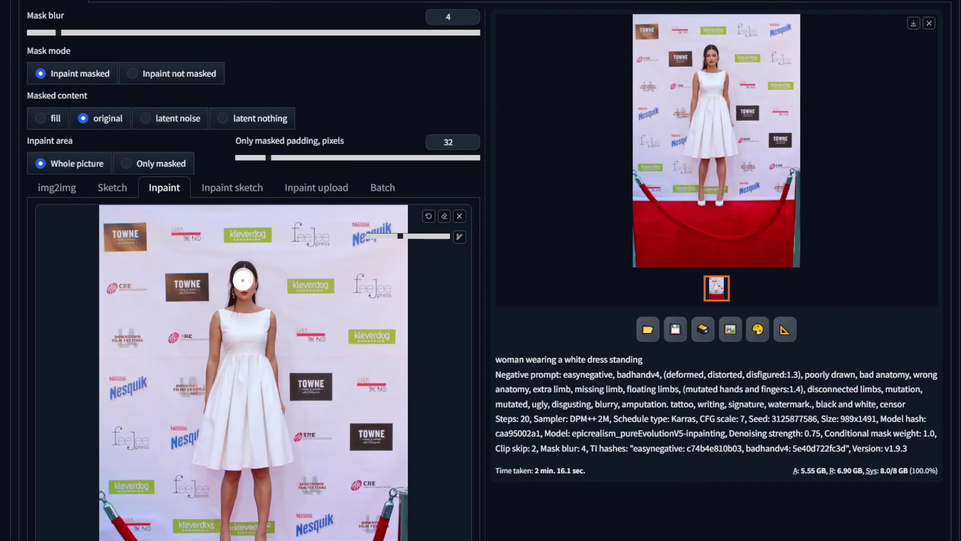
left_click_drag(243, 294, 245, 277)
scroll(600, 251, "up", 4)
left_click(796, 68)
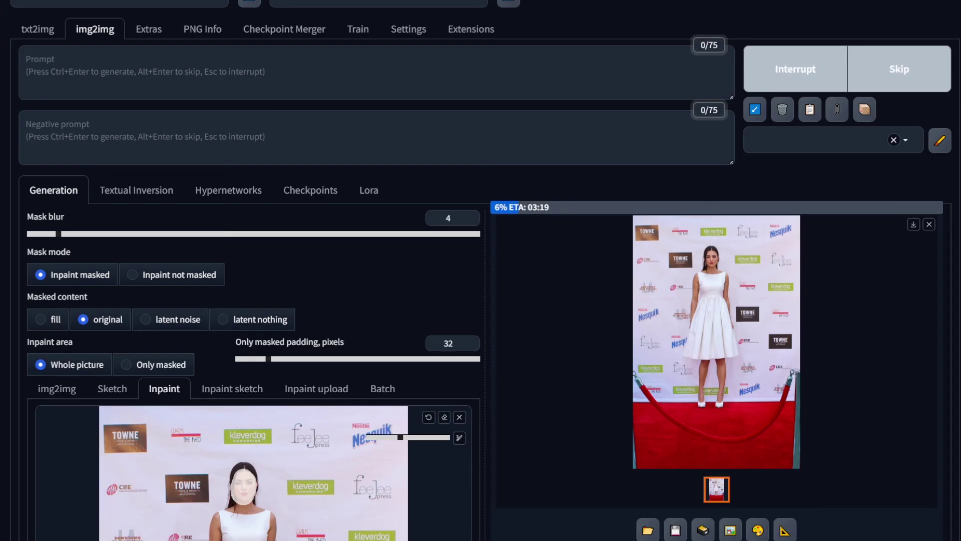
key("Escape")
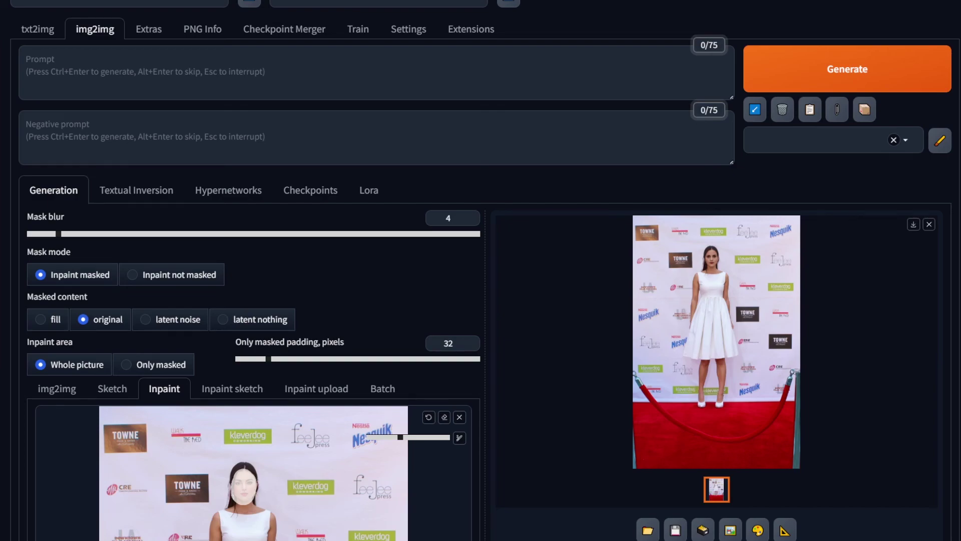
Step: Open the face-swapped red-carpet result full size and zoom the browser in on it
left_click(758, 302)
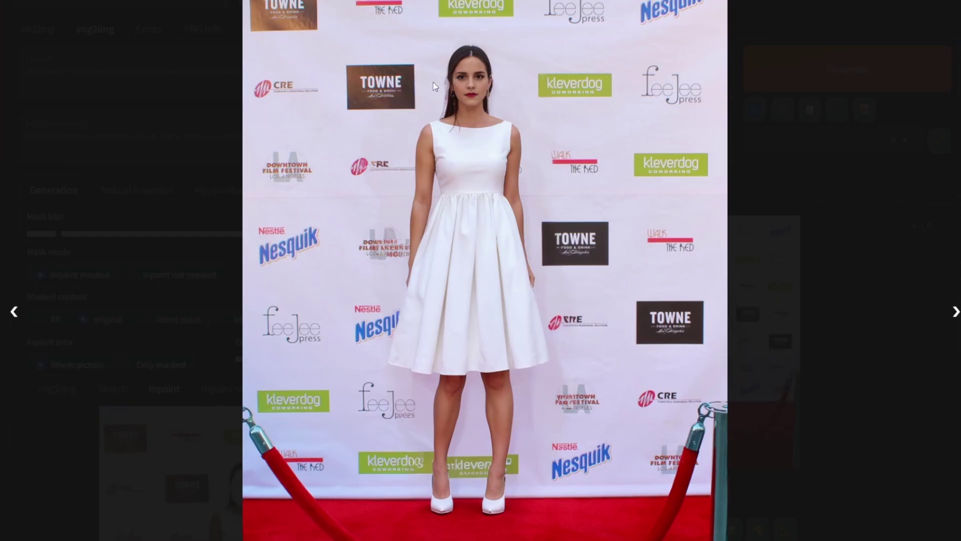
key("ctrl+plus")
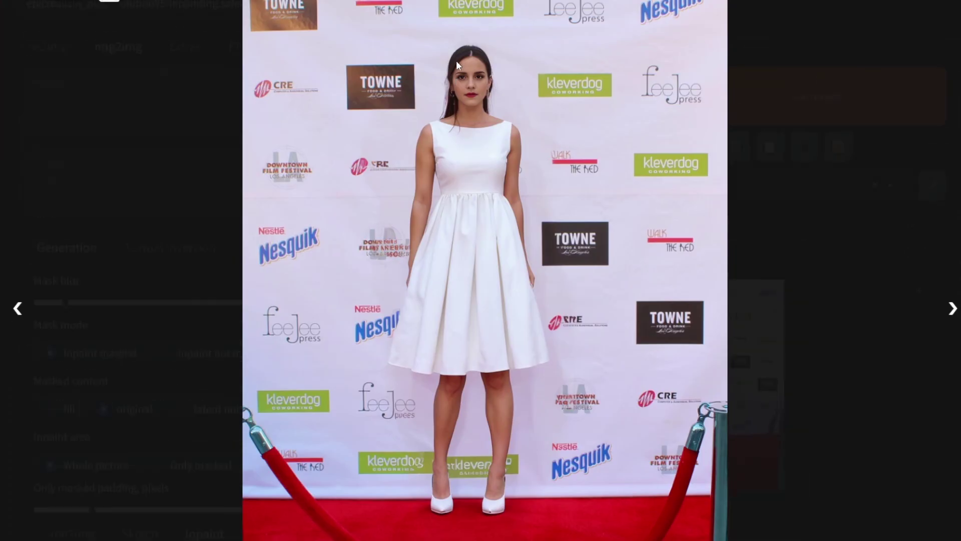